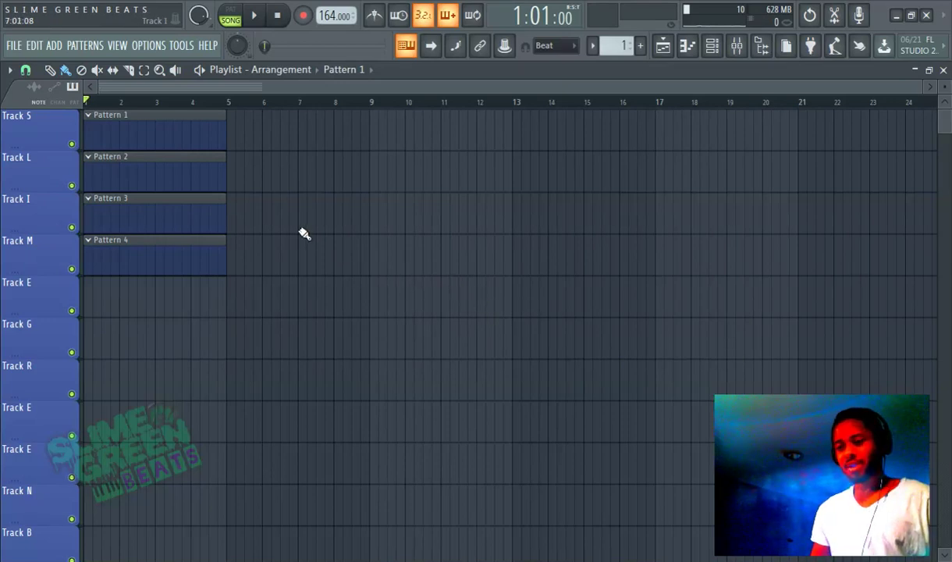
Add a Sytrus channel and load its Pathetic pad preset
click(54, 46)
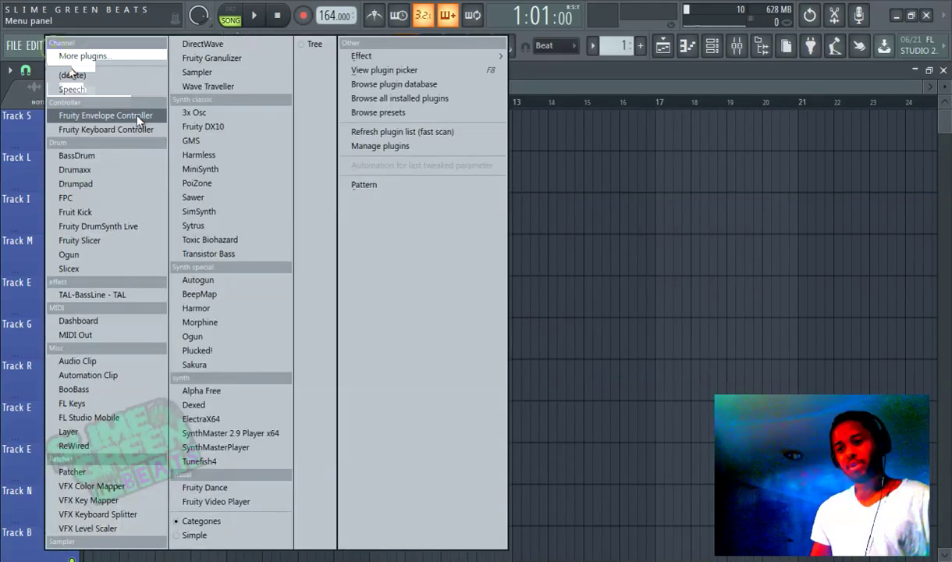
click(232, 227)
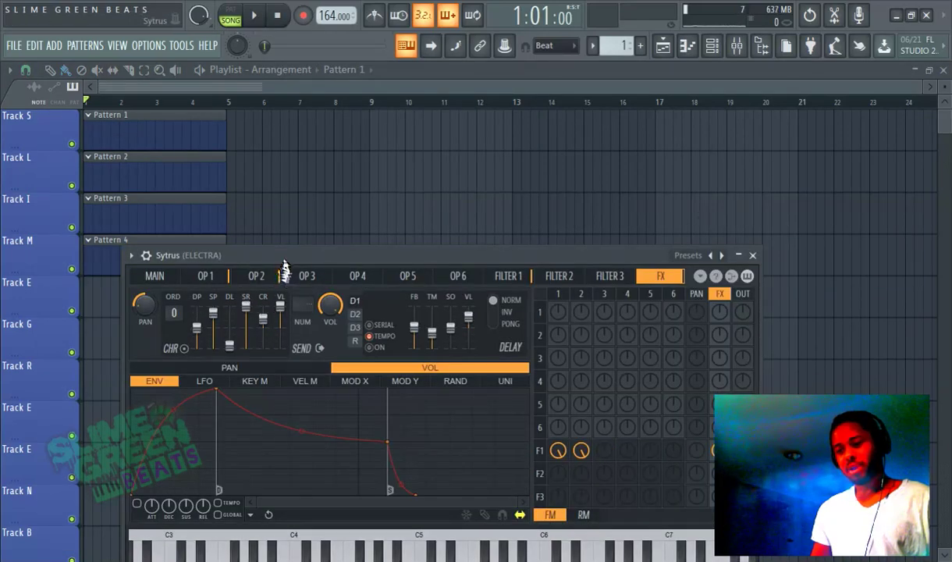
drag(283, 272, 326, 152)
click(190, 144)
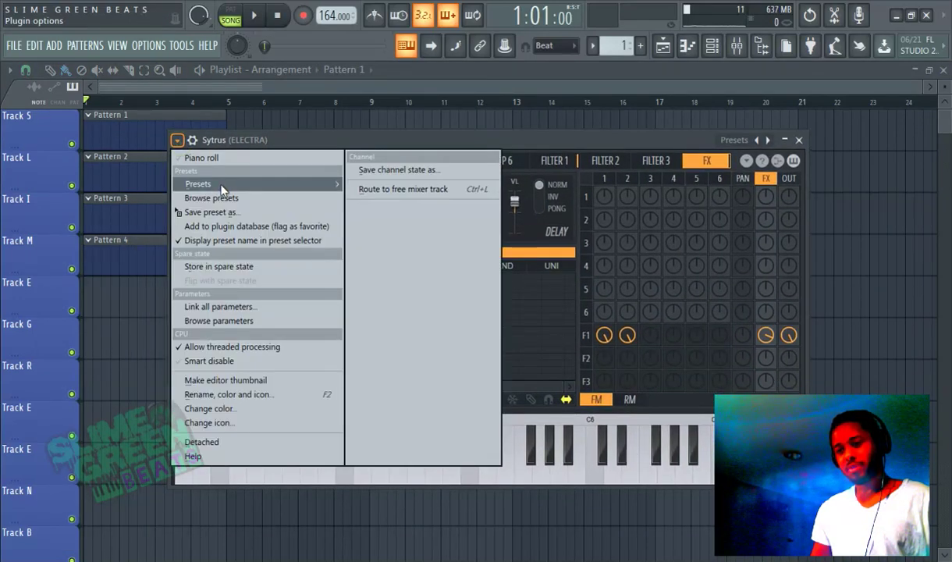
mouse_move(223, 185)
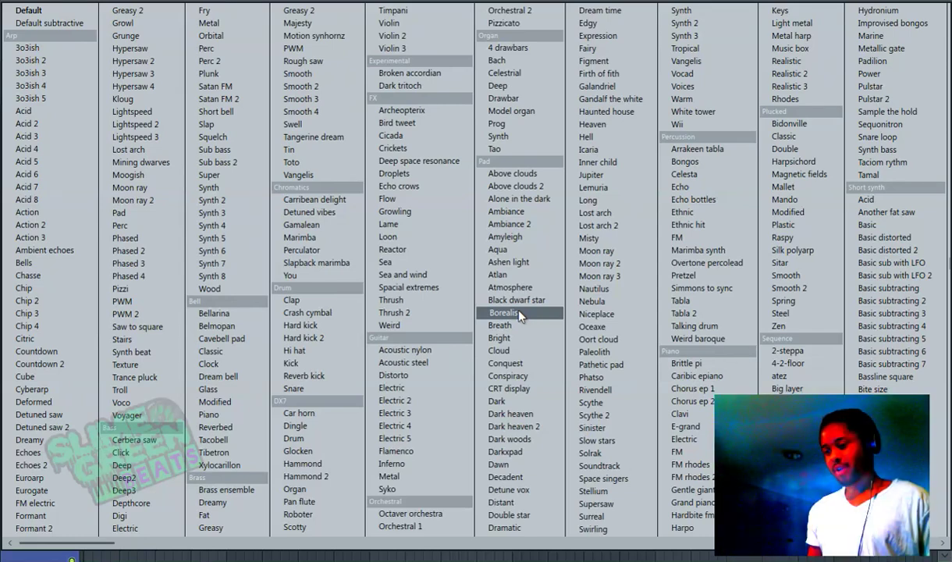
click(616, 365)
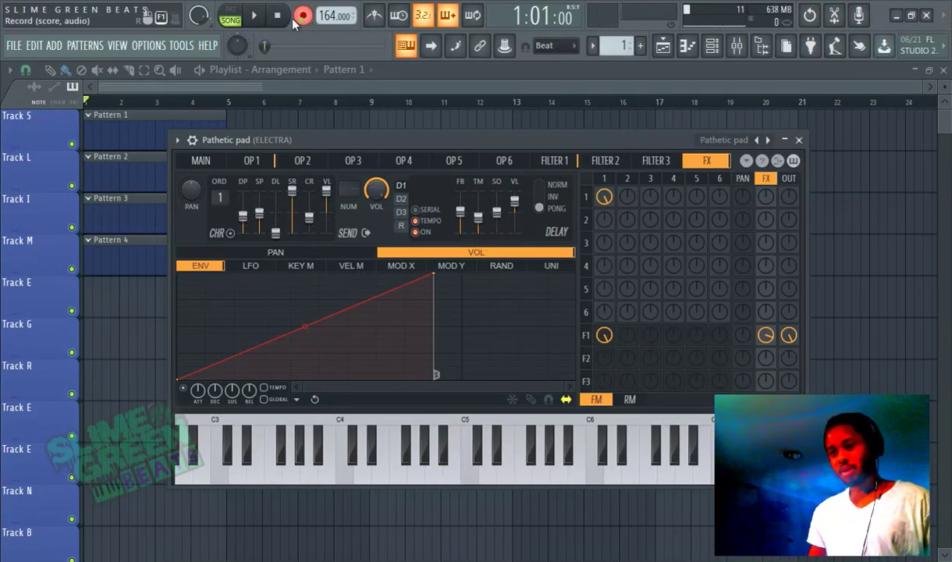
Record a pad chord progression into Pattern 1 and shorten its playlist clip to 18 bars
click(259, 16)
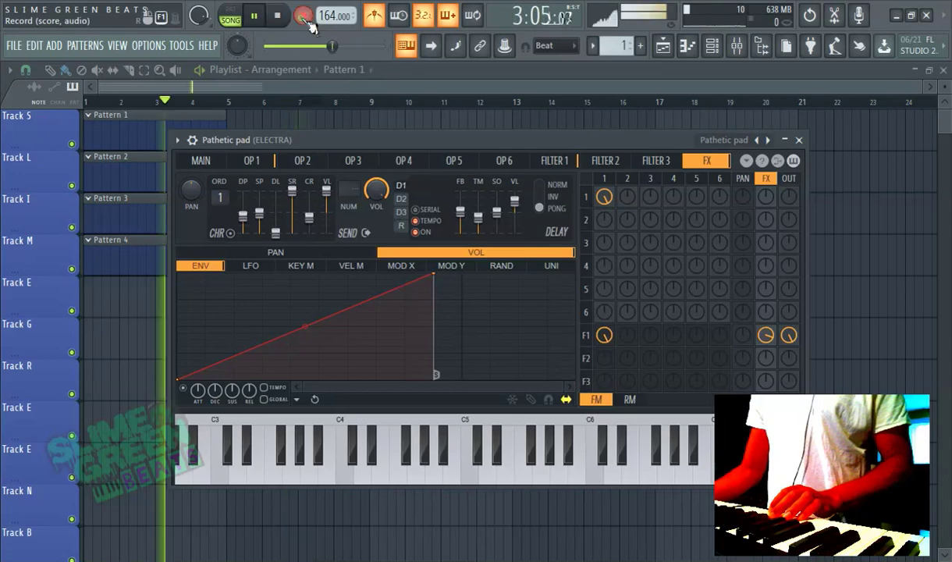
click(254, 16)
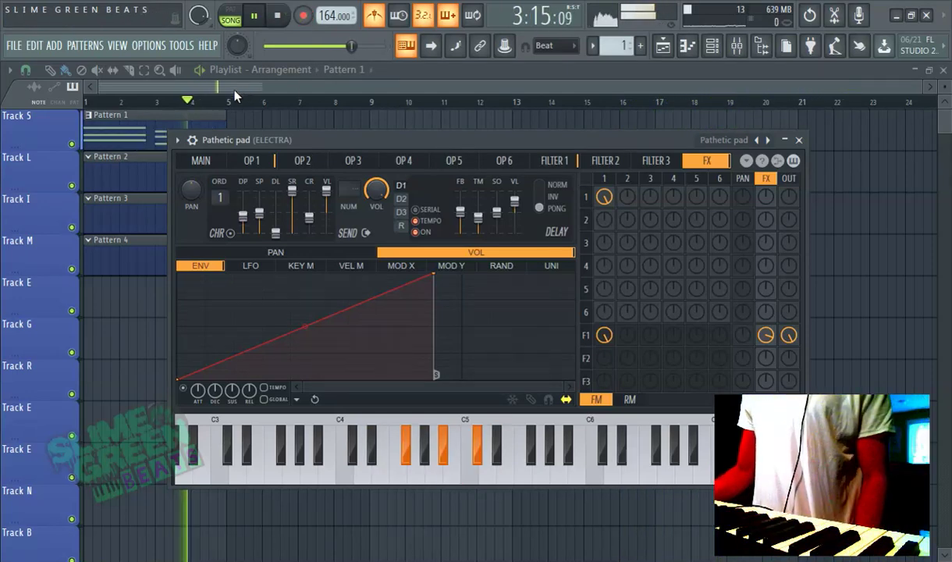
key(Escape)
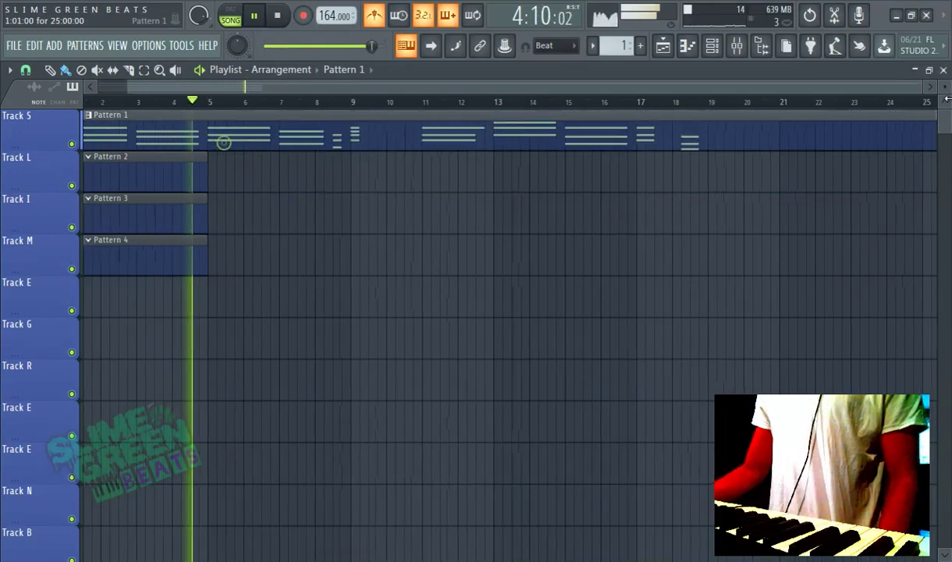
drag(895, 125, 644, 118)
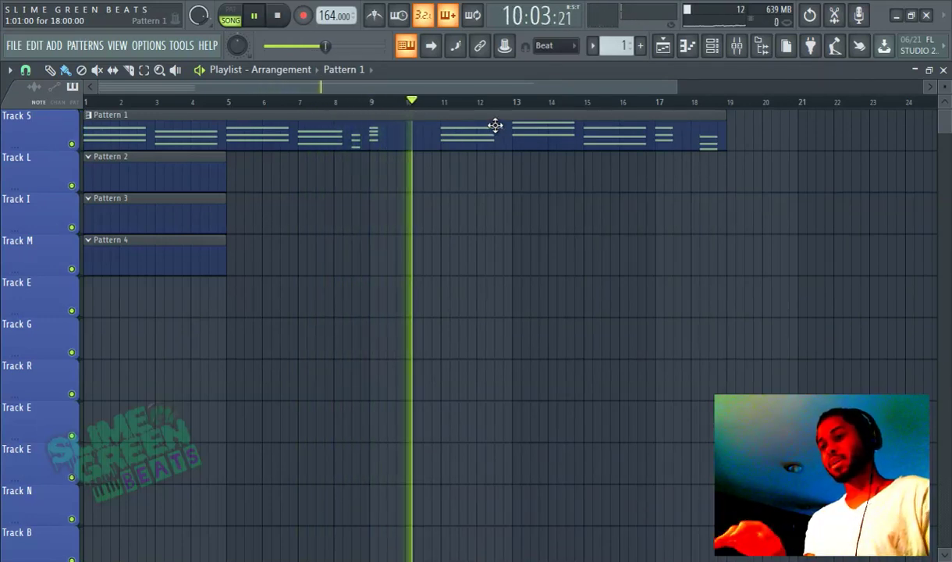
In Pattern 1's notes, delete the chord at bar 17 and move the final D#4-F#4-A#4 chord into its place
double_click(419, 136)
scroll(654, 153, down, 5)
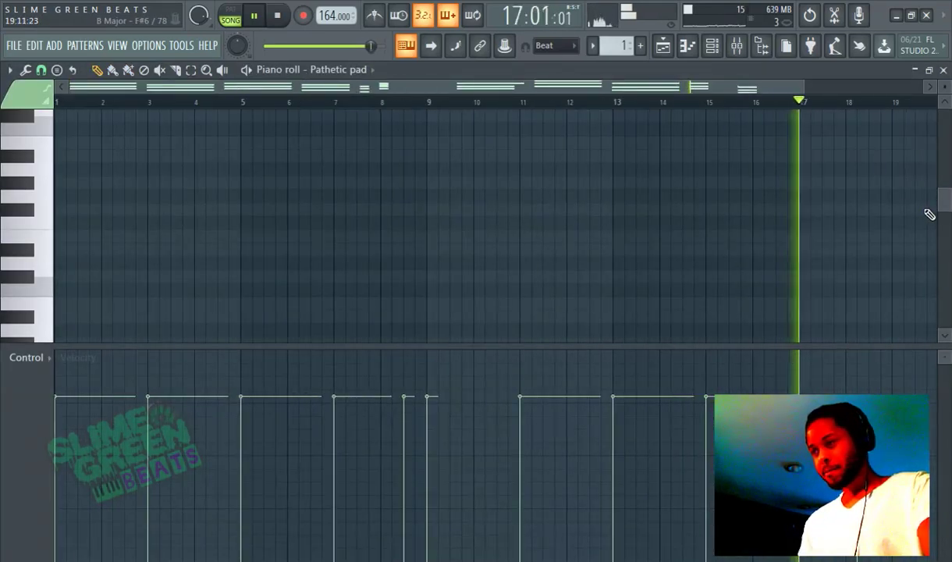
drag(664, 85, 894, 117)
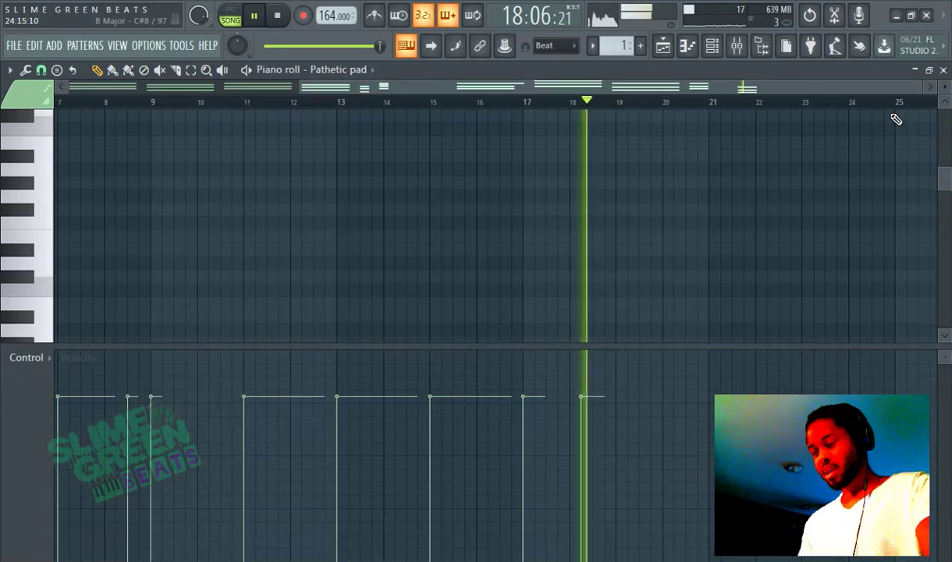
scroll(636, 204, down, 6)
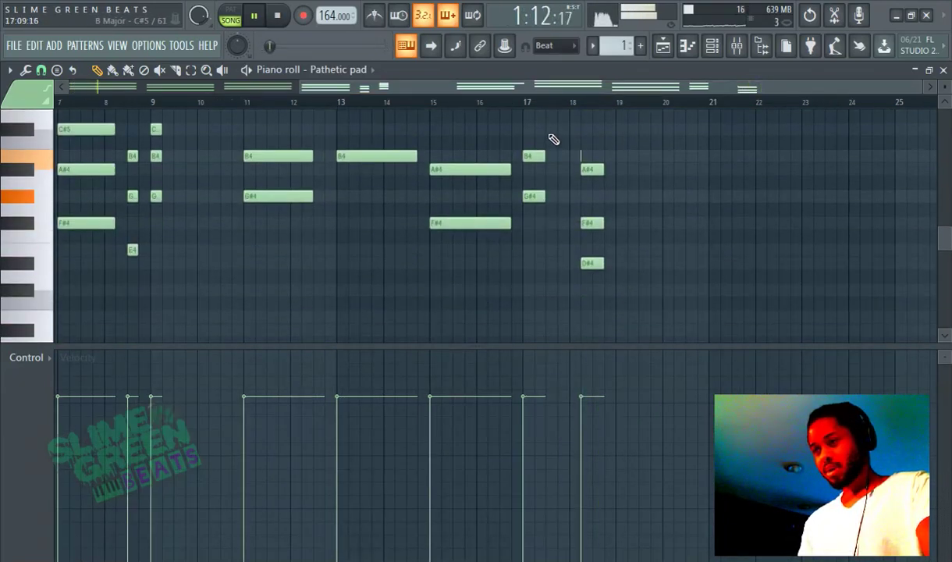
scroll(576, 231, down, 4)
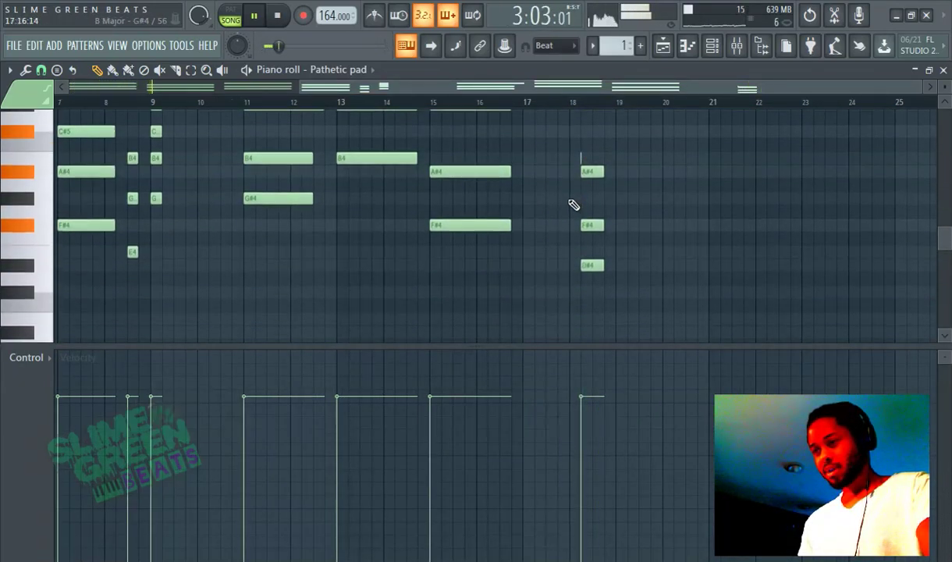
drag(590, 179, 570, 155)
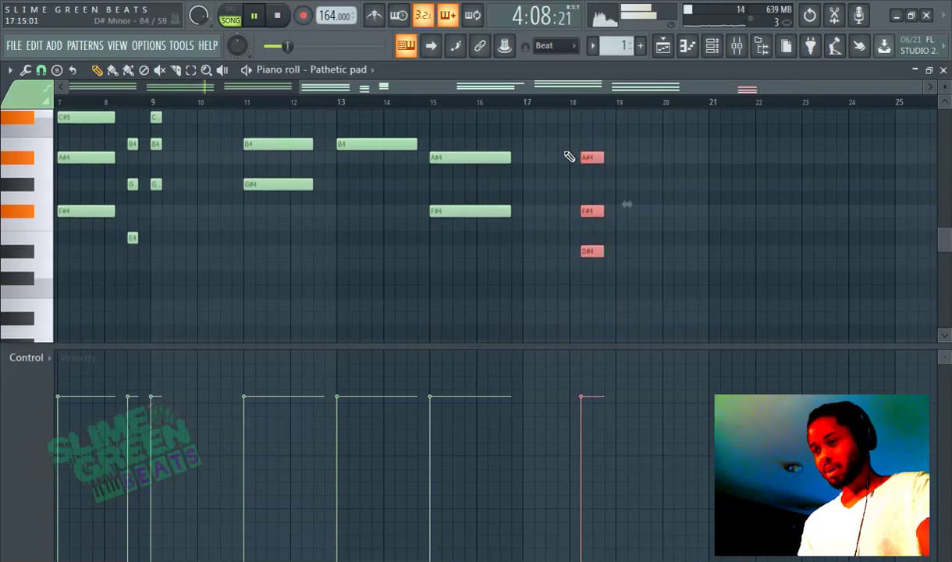
scroll(605, 259, up, 3)
drag(596, 238, 538, 233)
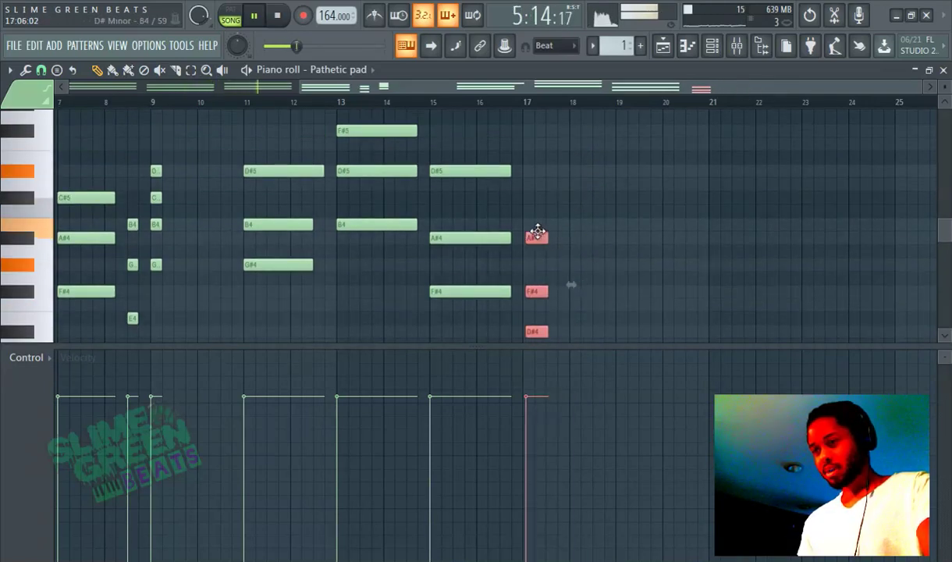
Delete all chords before bar 11 and shift the remaining four chords to start at bar 1
scroll(141, 191, left, 5)
drag(447, 141, 54, 341)
key(Delete)
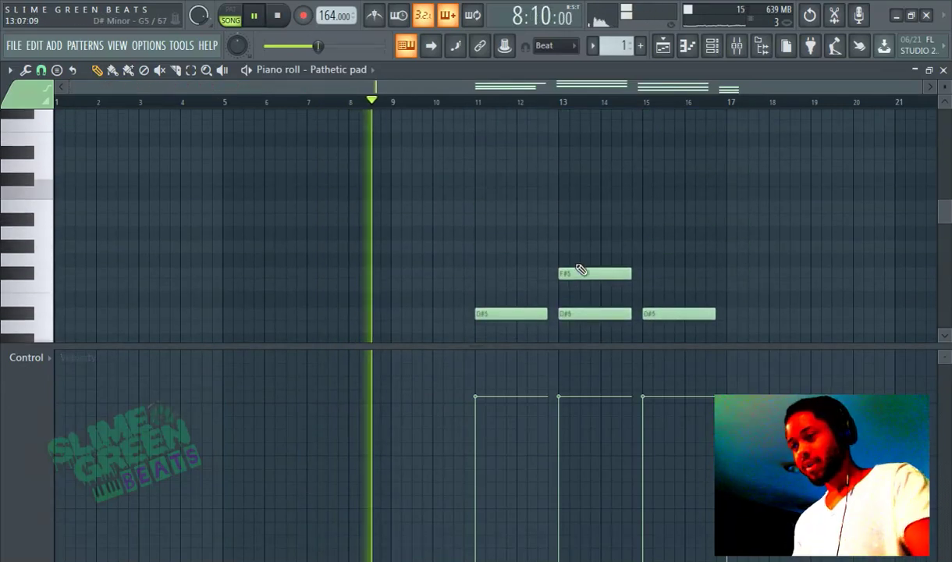
key(ctrl+a)
drag(484, 193, 57, 195)
drag(106, 101, 57, 103)
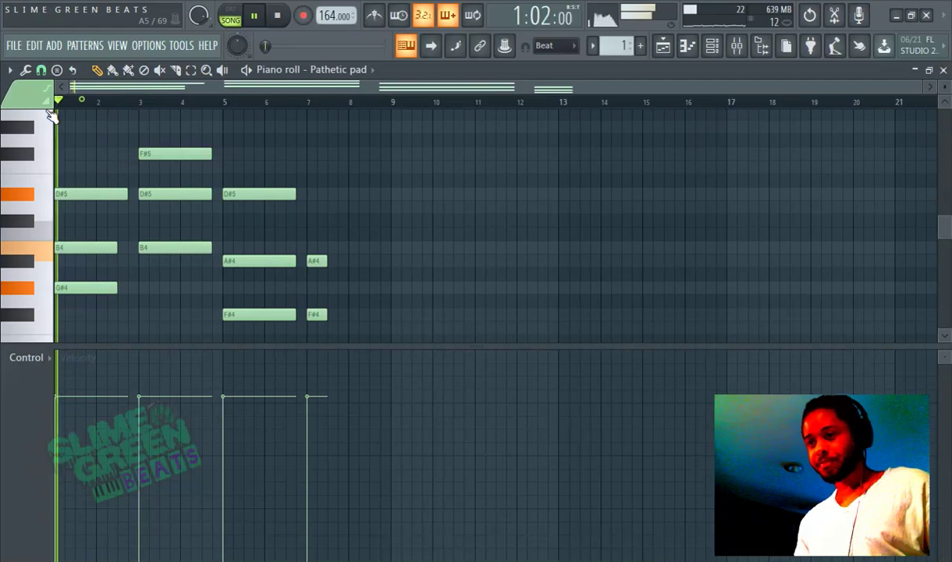
Lengthen the last chord, starting at bar 7, to nearly the end of bar 8
scroll(297, 171, down, 3)
click(316, 274)
drag(355, 288, 386, 180)
scroll(390, 191, up, 3)
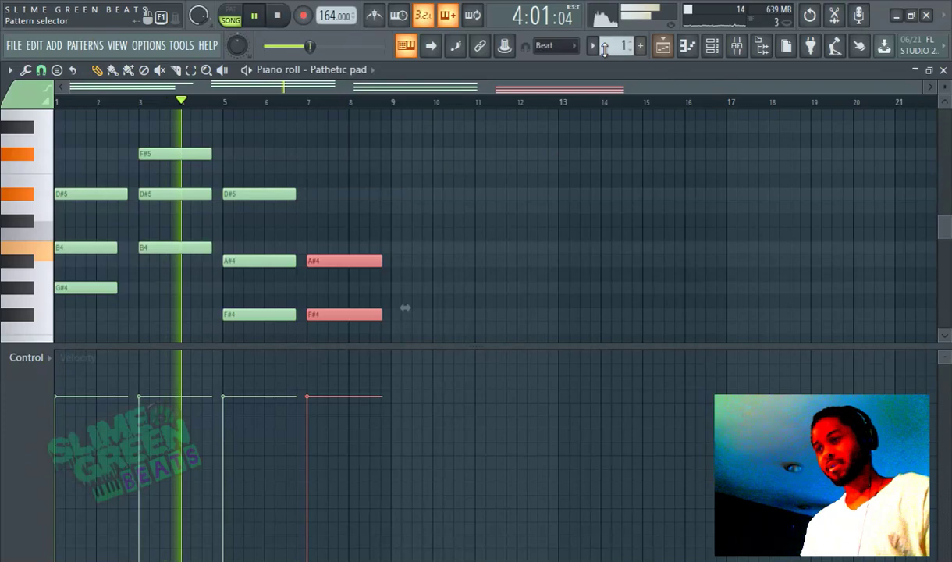
Switch to Pattern 2 and clone the Pathetic pad channel
click(640, 46)
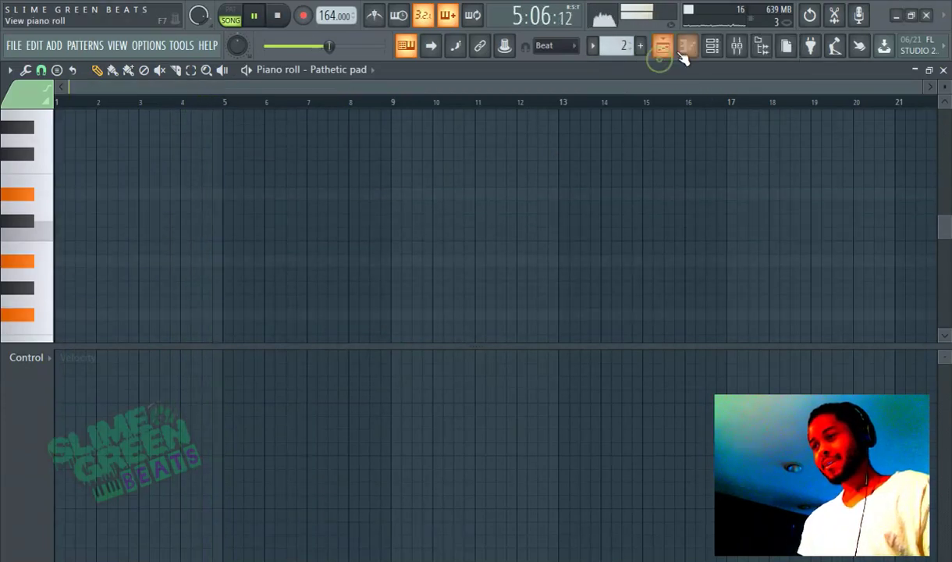
click(711, 47)
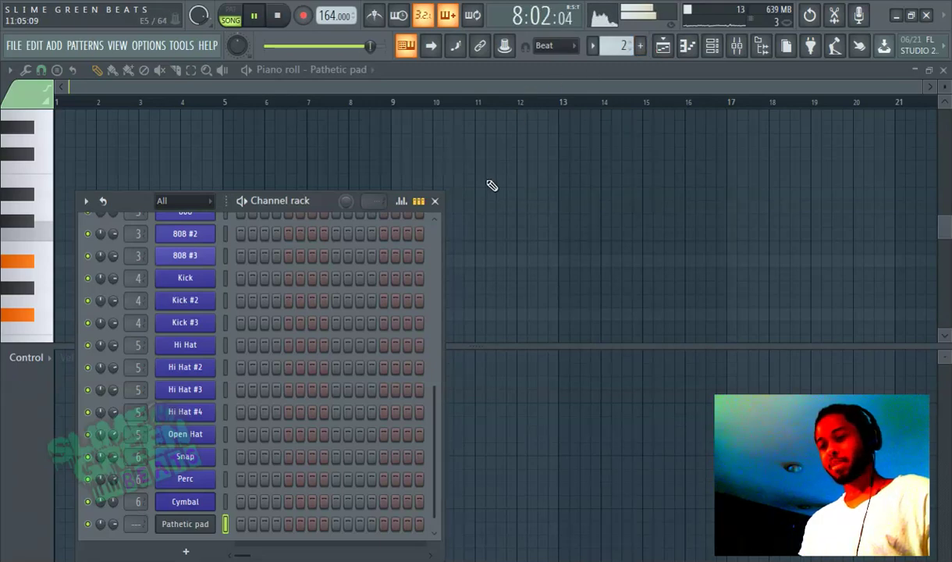
right_click(184, 524)
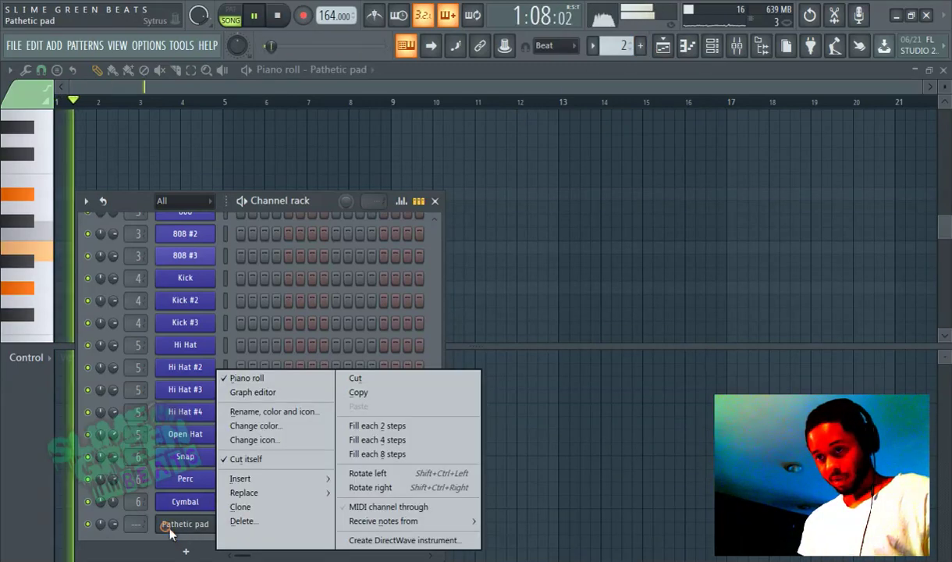
click(241, 509)
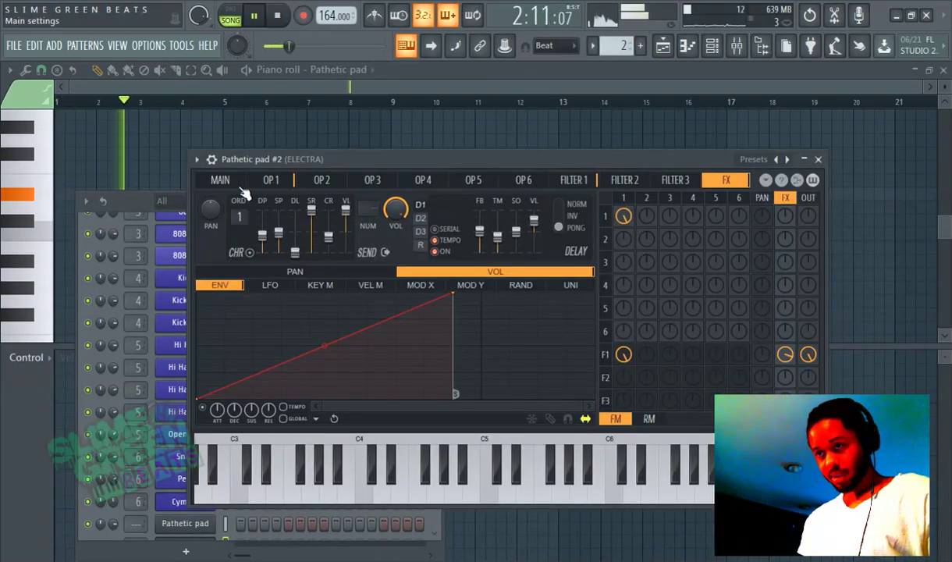
Load the Pan flute preset in the cloned Sytrus channel
click(197, 159)
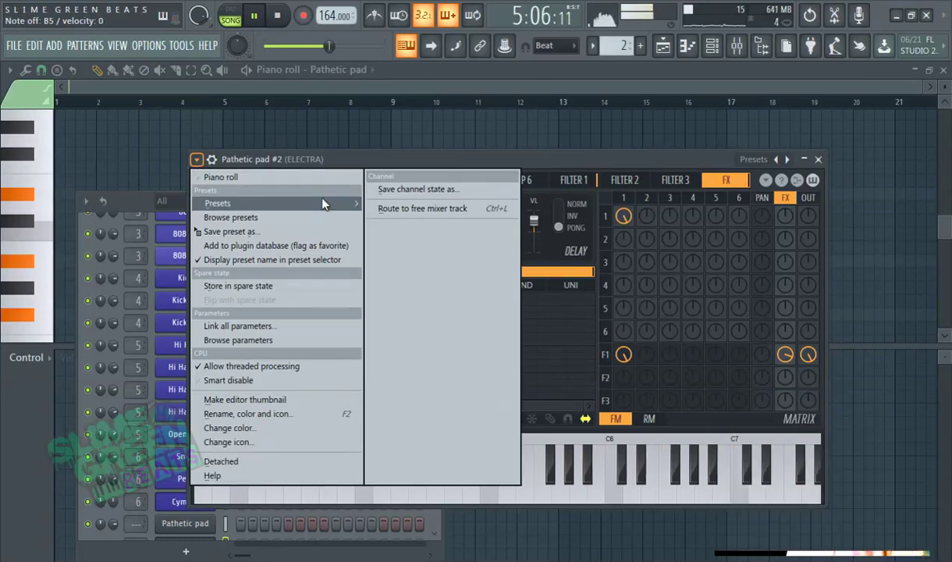
mouse_move(318, 202)
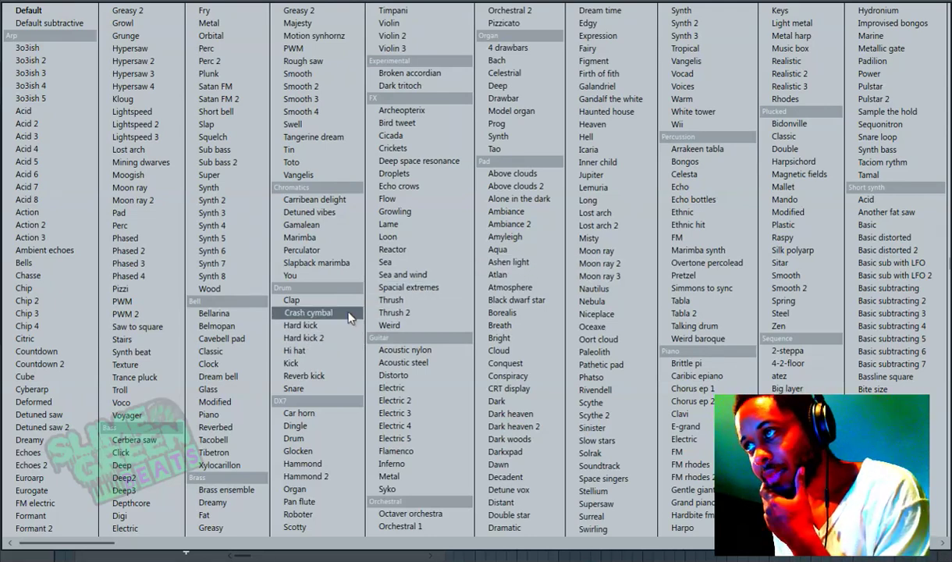
click(324, 503)
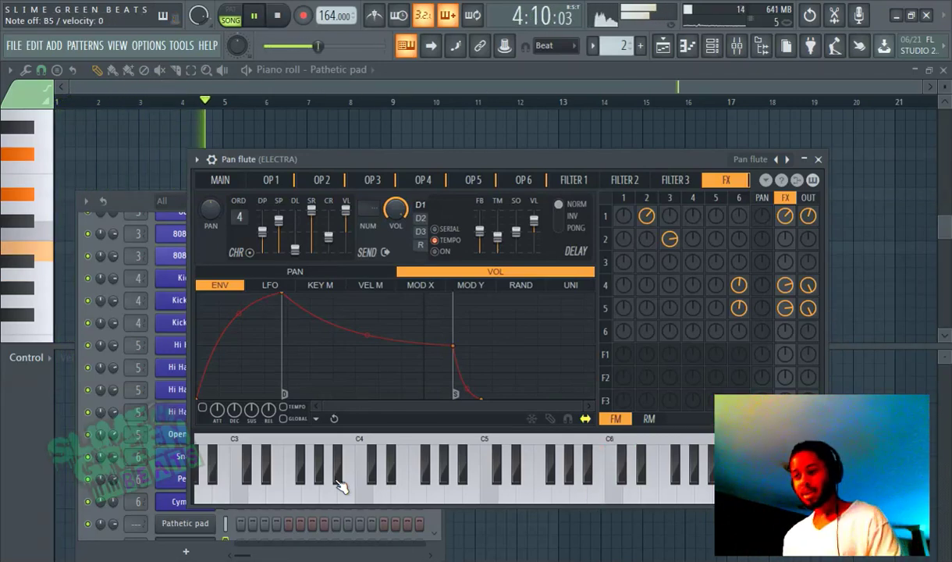
Record a pan flute melody into Pattern 2 from the song start and extend its playlist clip to bar 9
click(686, 46)
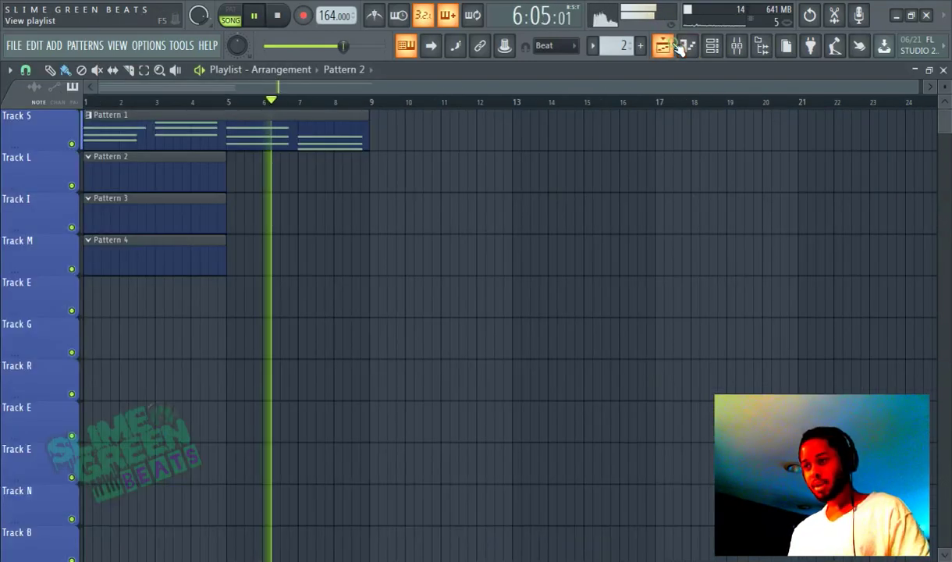
click(252, 15)
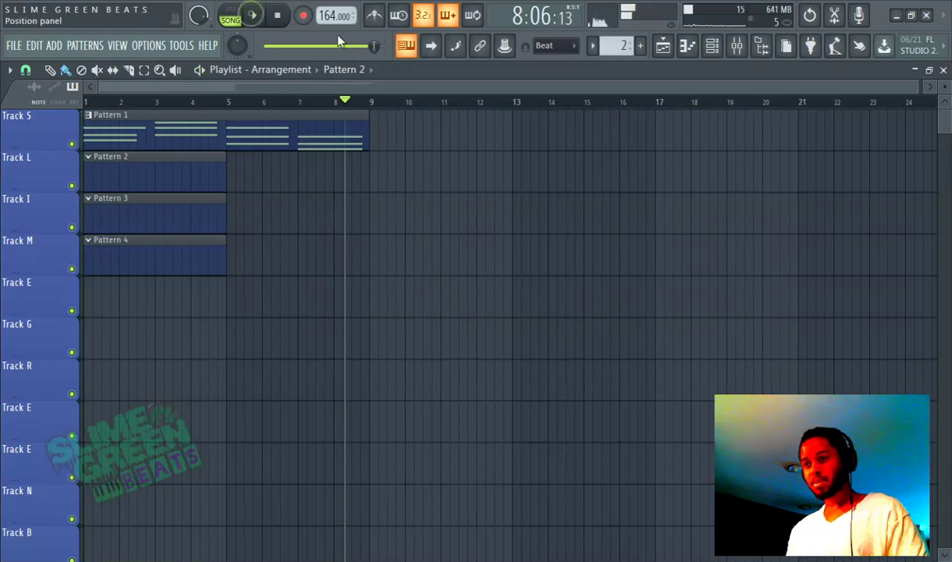
drag(374, 47, 265, 44)
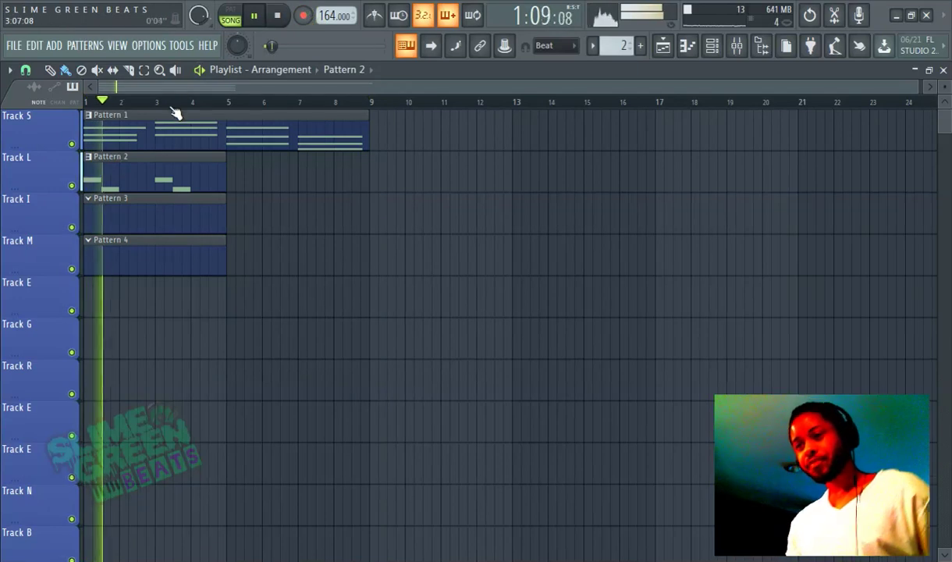
drag(225, 176, 367, 174)
click(256, 16)
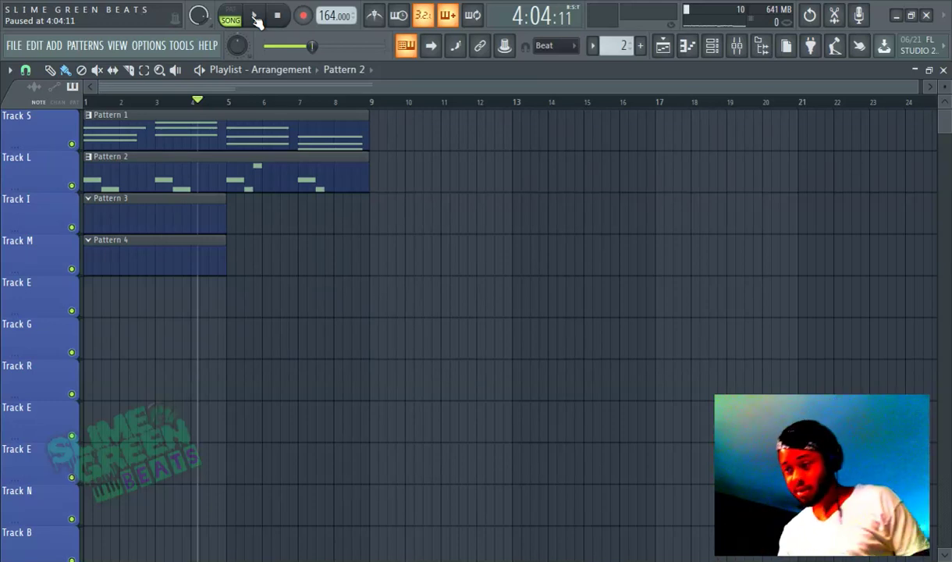
Select bars 1 to 9 for looping and delete the short B5 note in bar 5 of Pattern 2's pan flute melody
double_click(250, 183)
drag(669, 99, 329, 87)
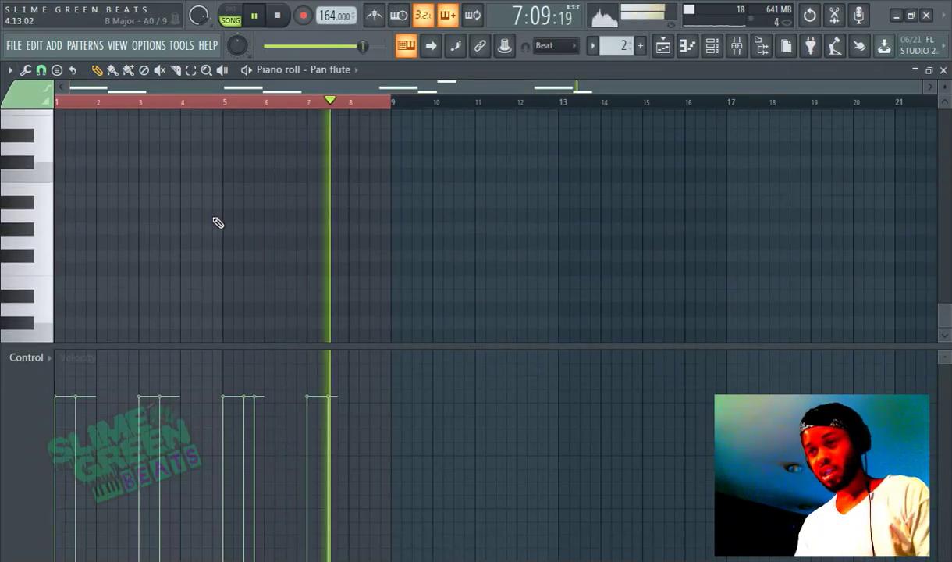
scroll(244, 225, up, 5)
scroll(244, 225, down, 2)
right_click(249, 227)
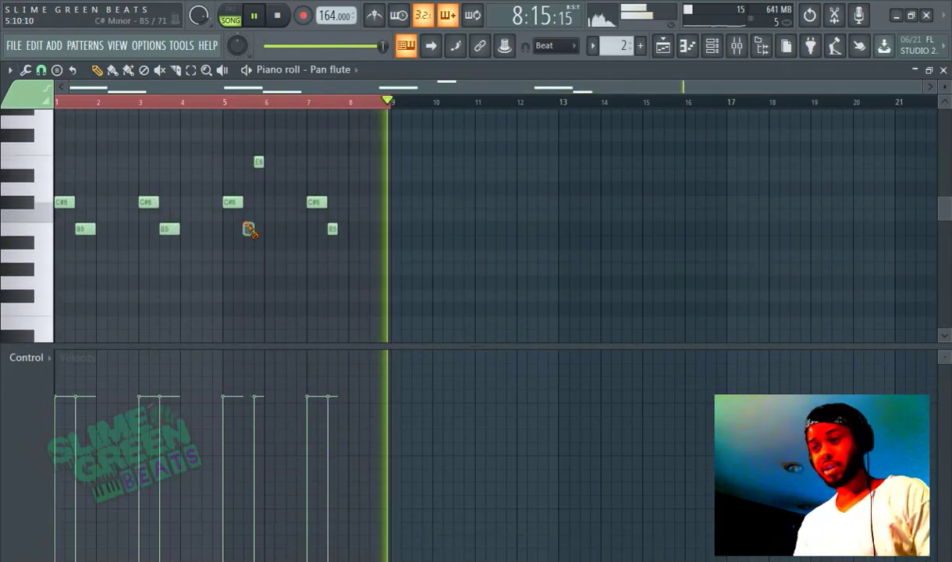
Make bar 5's E6 note an eight-step D#6 directly after the C#6, and lengthen the final B5 to eight steps
right_click(257, 159)
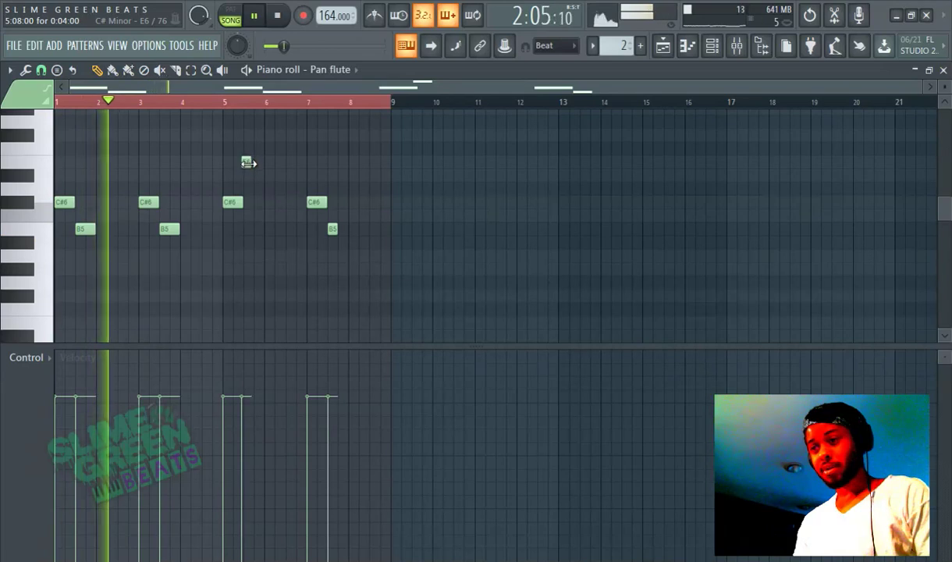
click(248, 163)
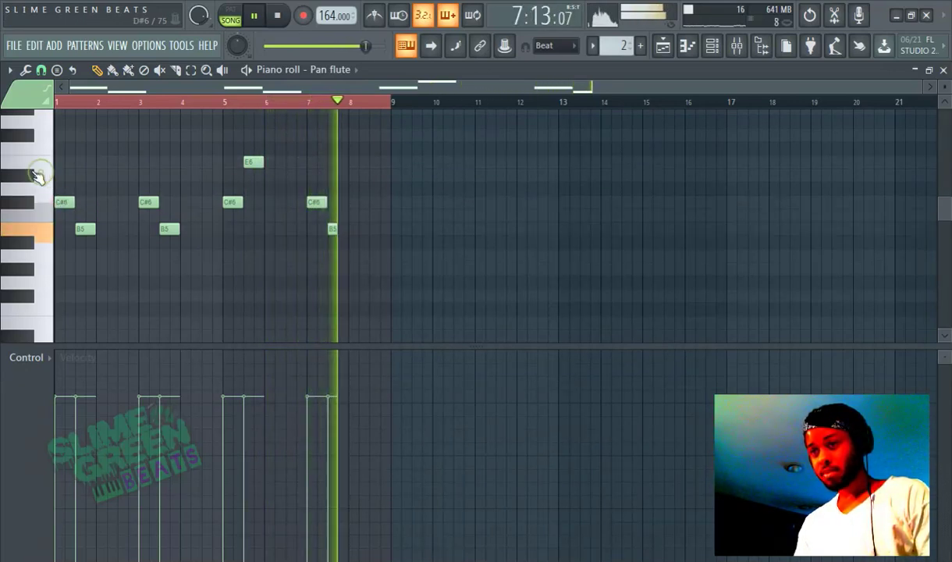
drag(253, 162, 254, 175)
drag(336, 228, 346, 229)
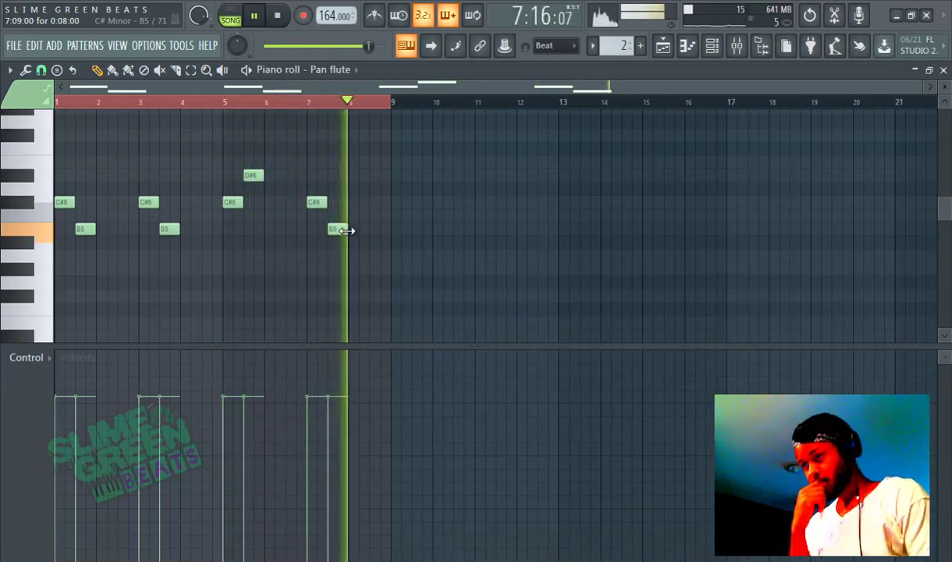
click(717, 46)
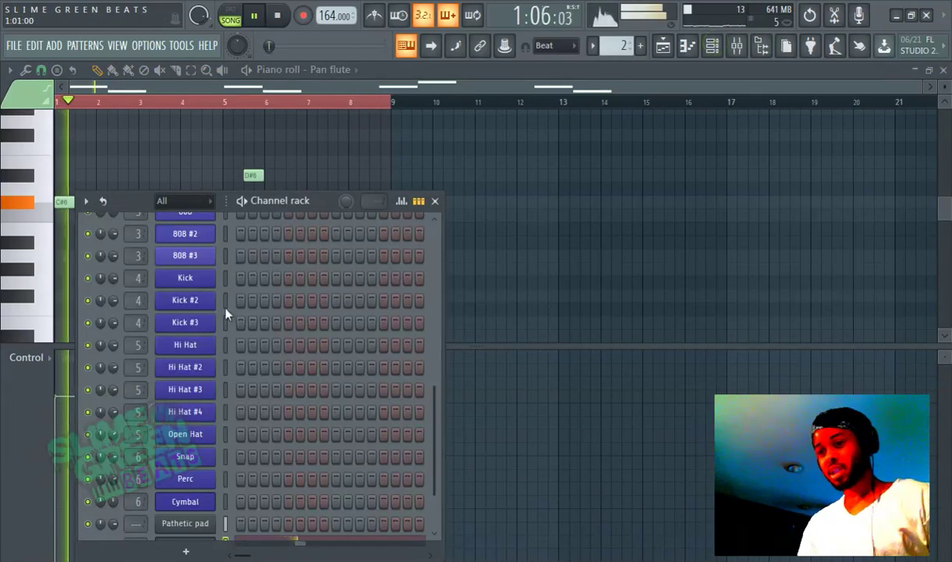
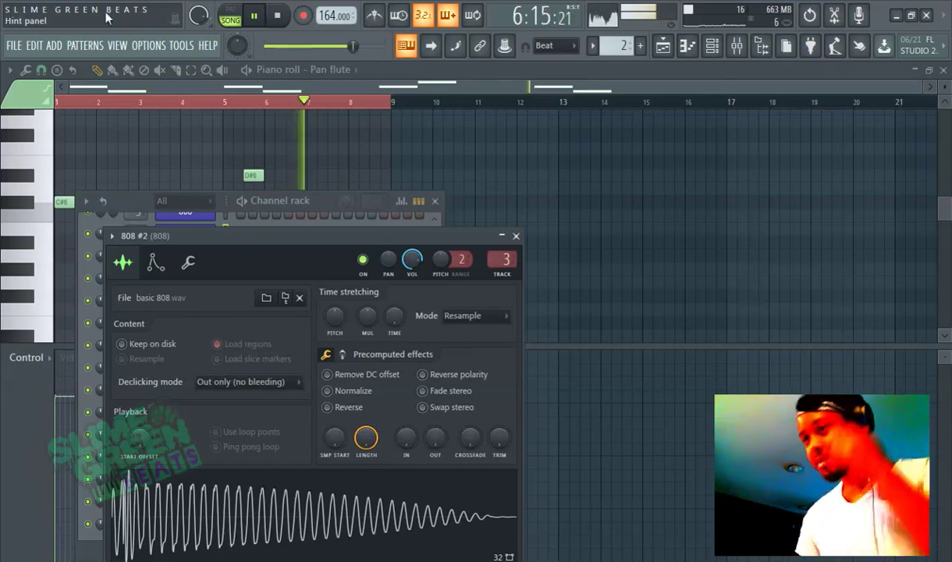
click(253, 15)
click(663, 54)
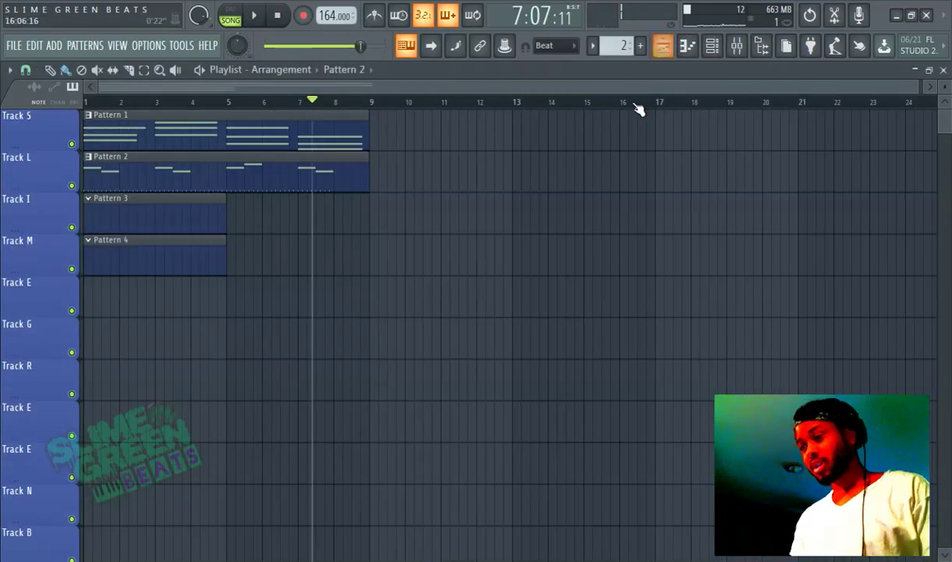
double_click(349, 170)
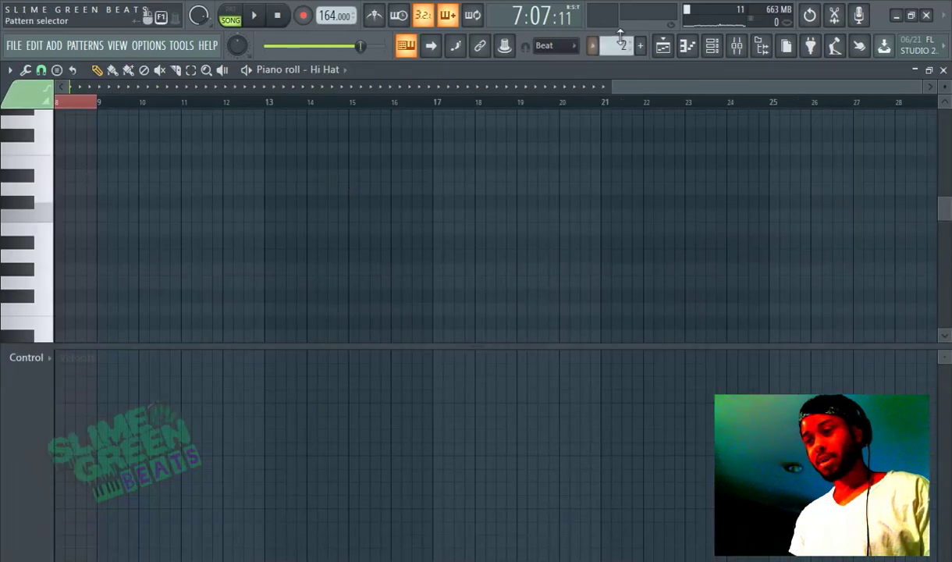
click(662, 47)
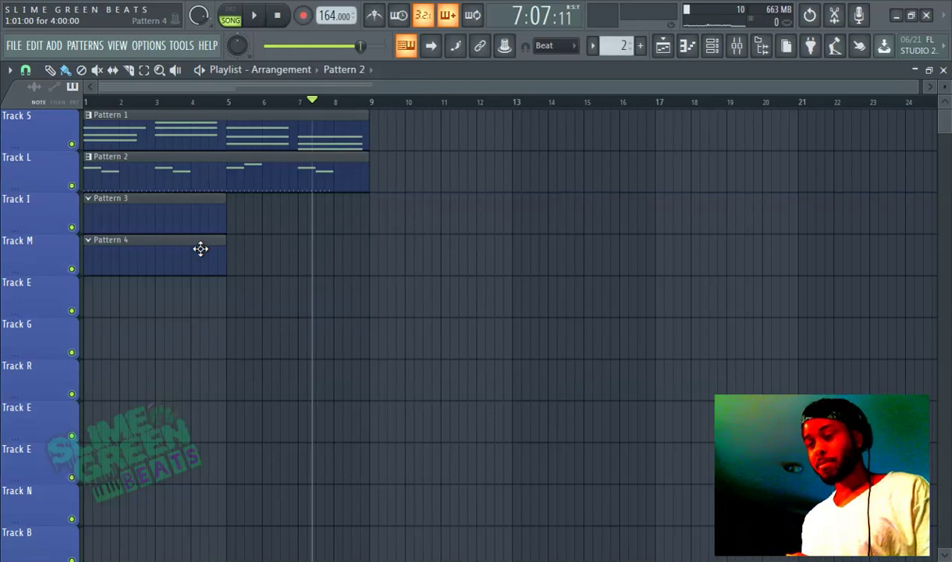
Open Pattern 1's pad chords and clone the Pathetic pad channel
double_click(172, 119)
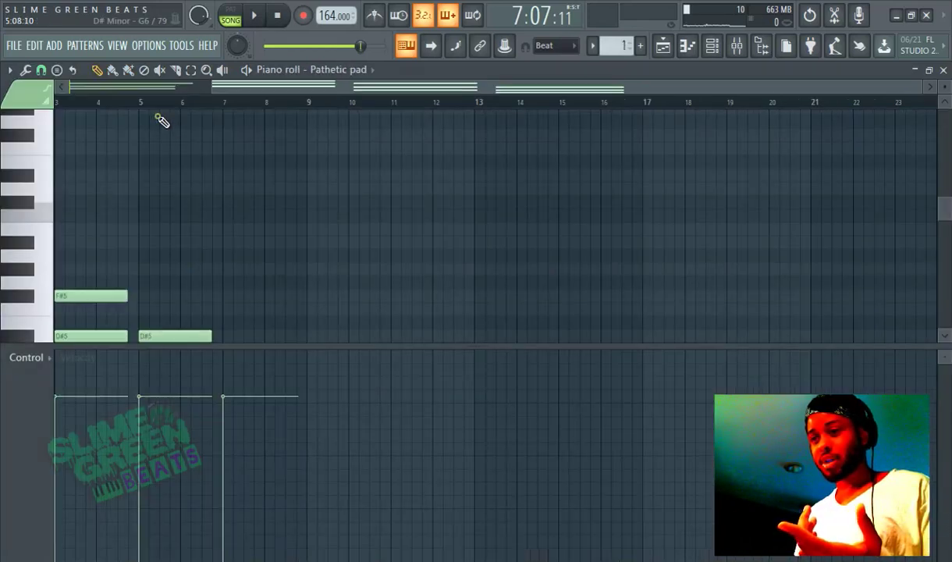
click(712, 45)
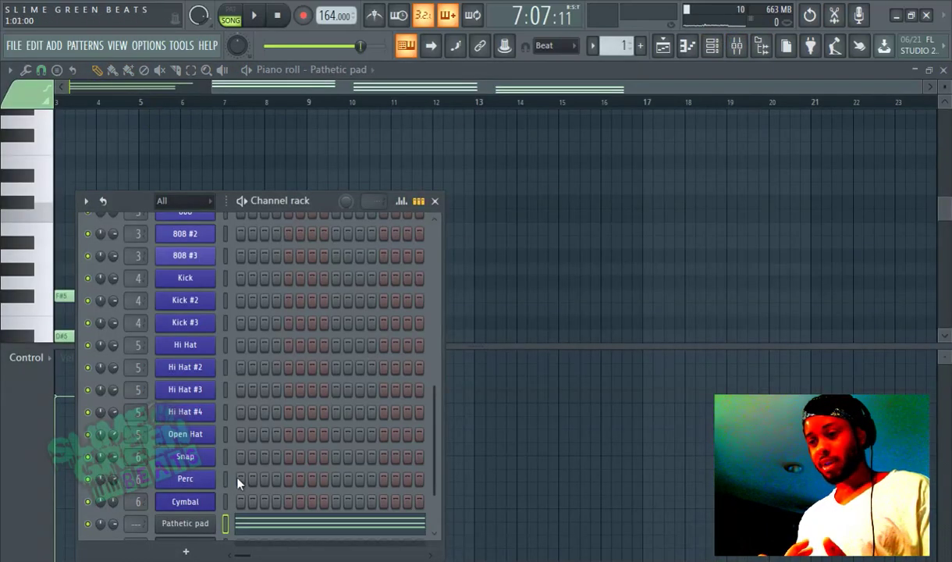
scroll(195, 500, down, 1)
right_click(197, 503)
click(245, 505)
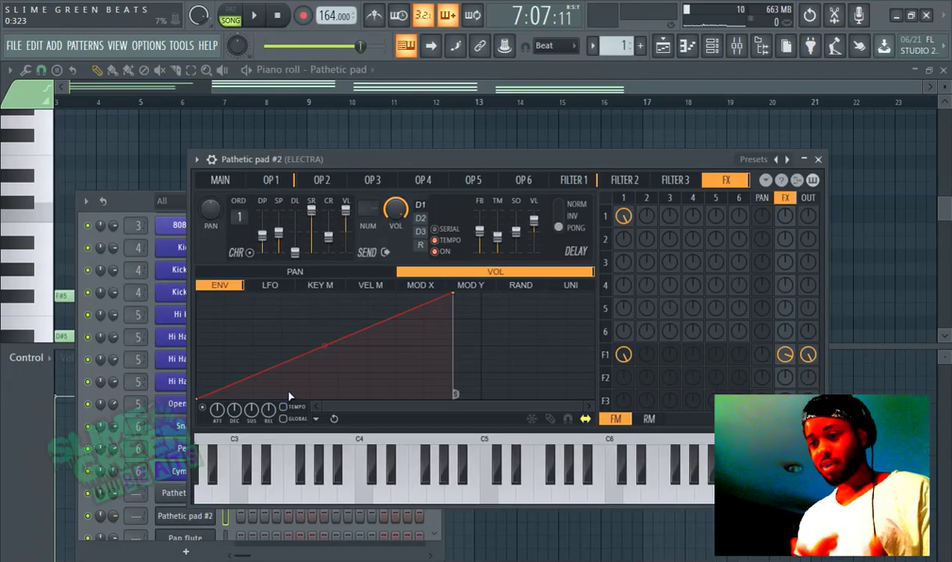
Copy the Pathetic pad channel's chord notes in Pattern 1 into its clone, Pathetic pad #2
right_click(173, 497)
click(355, 392)
right_click(171, 513)
click(372, 404)
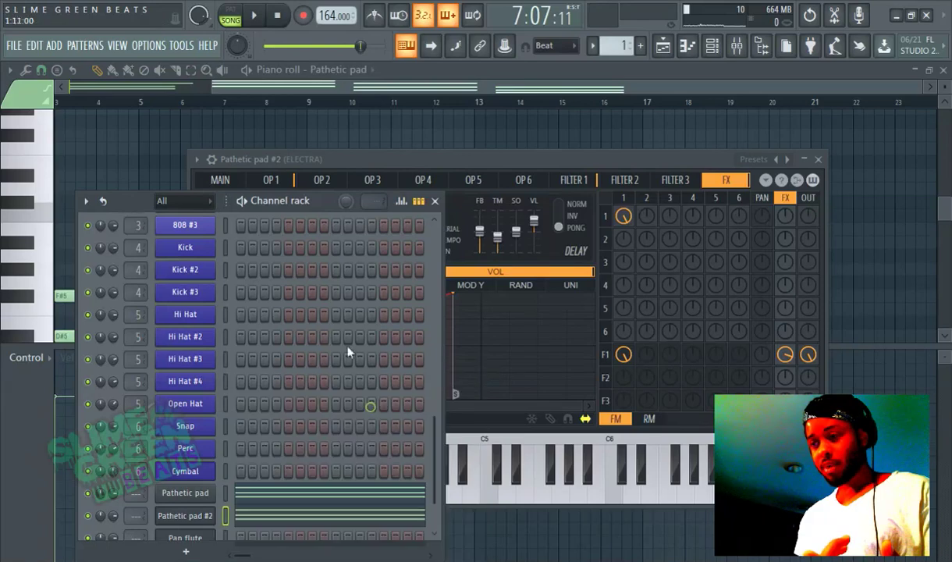
Play the song and audition pad presets on the cloned pad, going past Conquest and loading Conspiracy
click(331, 170)
click(197, 159)
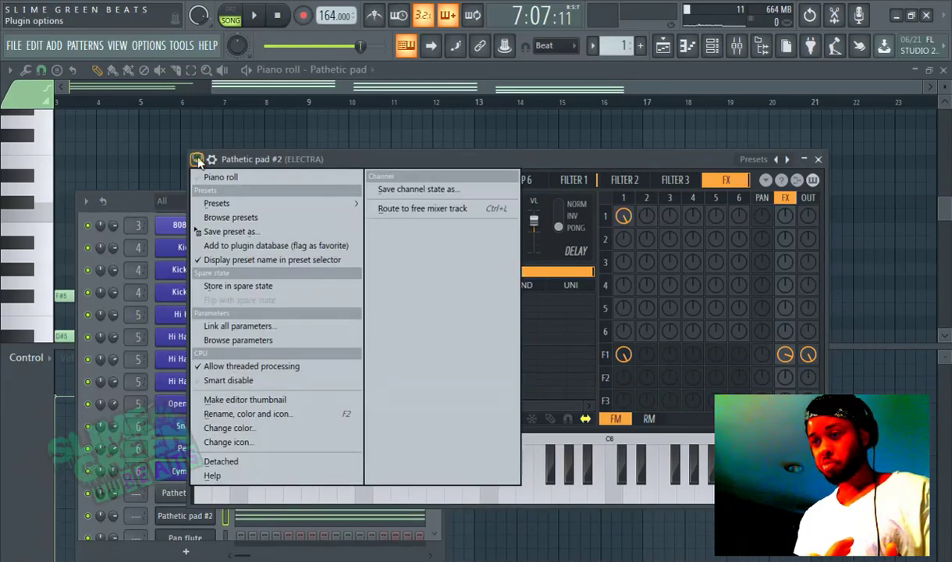
click(243, 24)
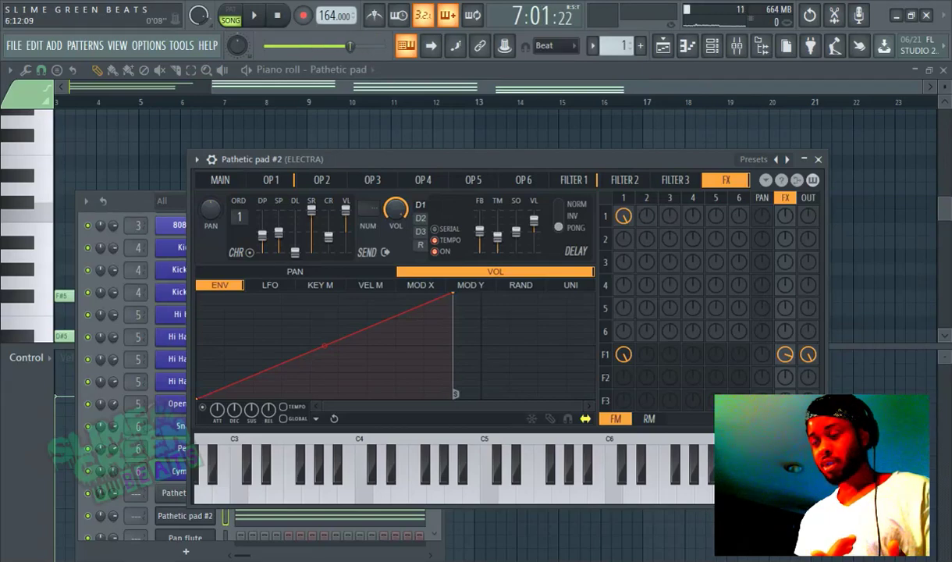
click(254, 16)
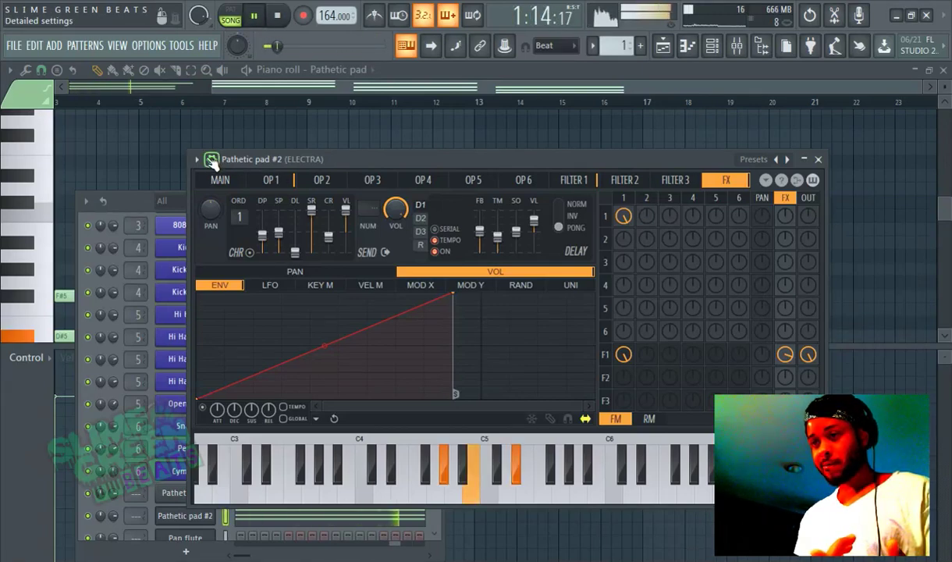
click(211, 159)
mouse_move(262, 190)
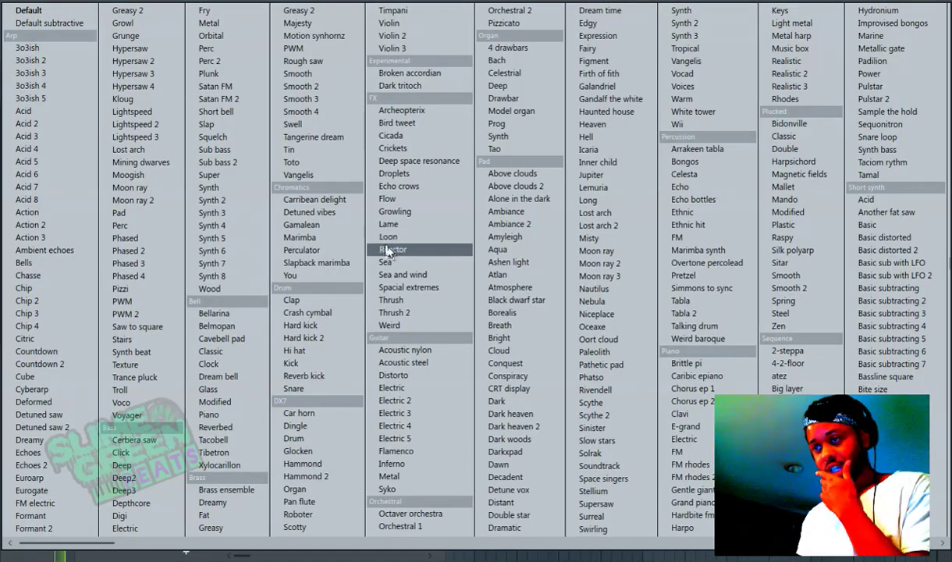
click(521, 349)
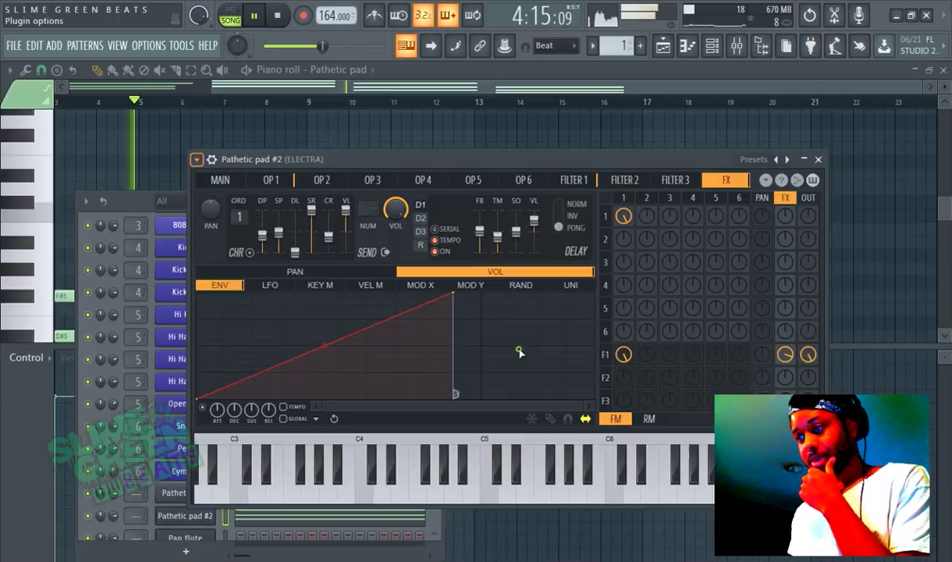
click(788, 160)
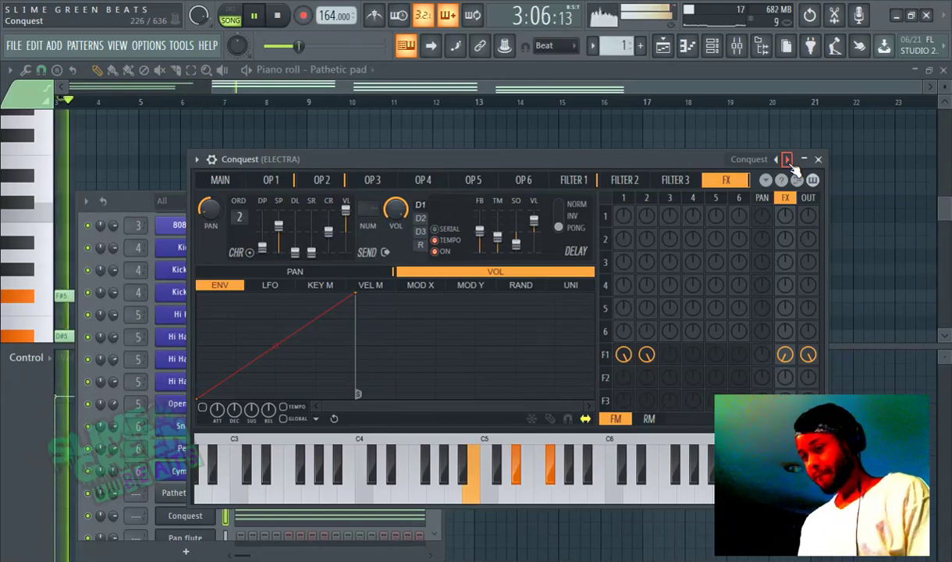
click(788, 160)
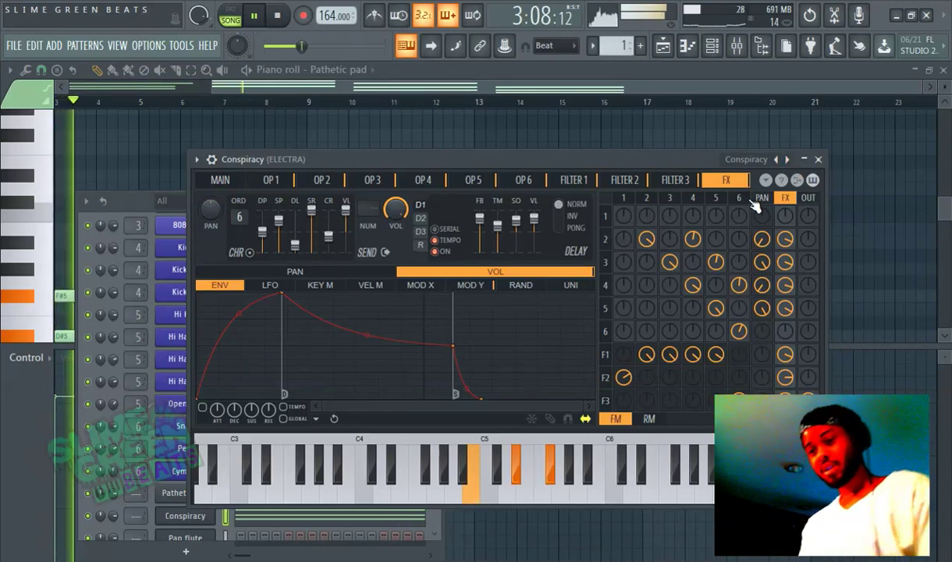
Route the Pathetic pad and Conspiracy channels to mixer track 1, MELODY, and keep Pan flute on the master
click(131, 207)
scroll(265, 297, down, 1)
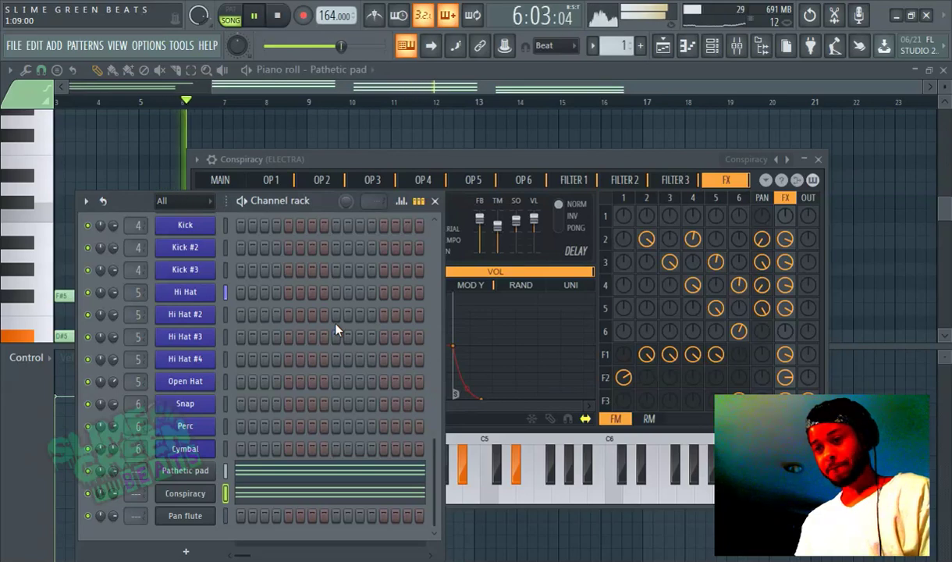
scroll(336, 331, up, 9)
click(682, 69)
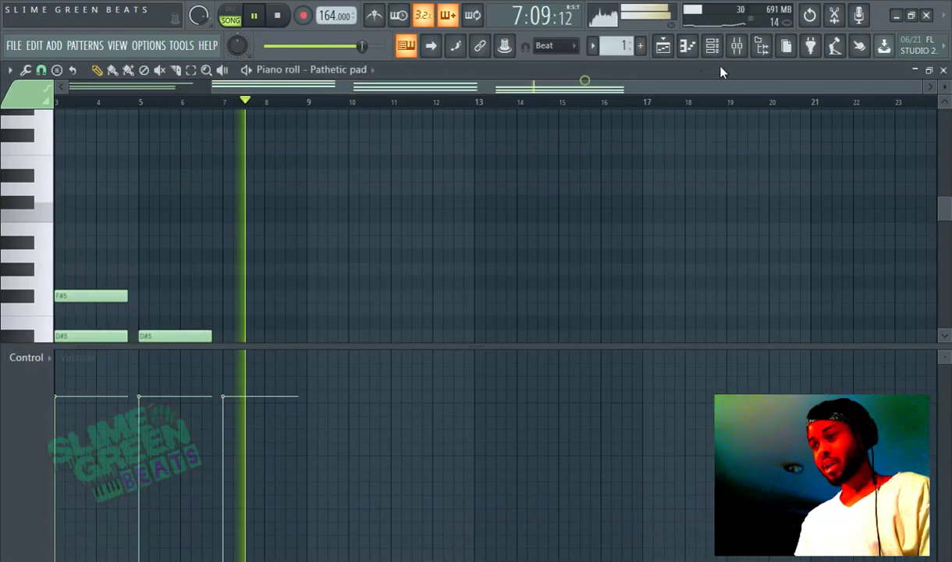
click(736, 47)
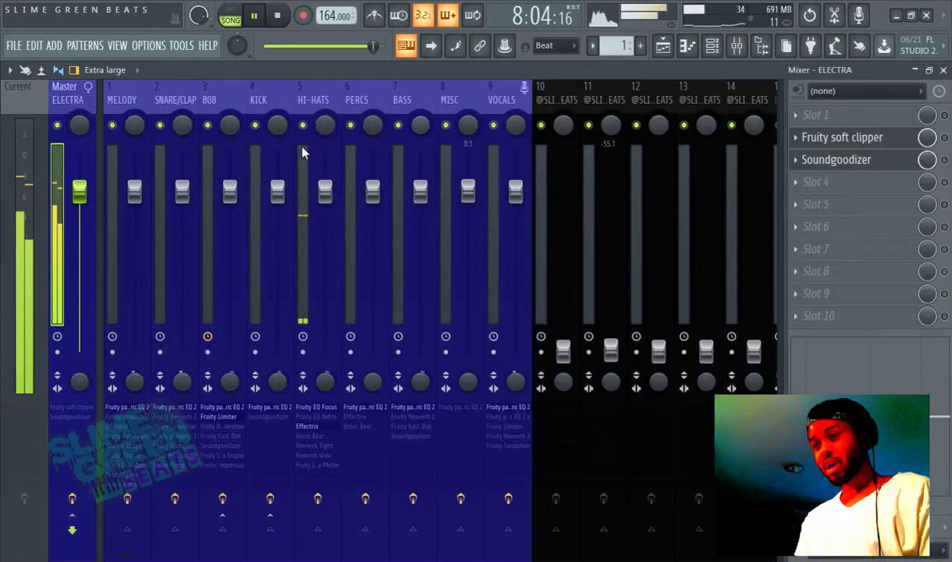
click(109, 183)
click(712, 45)
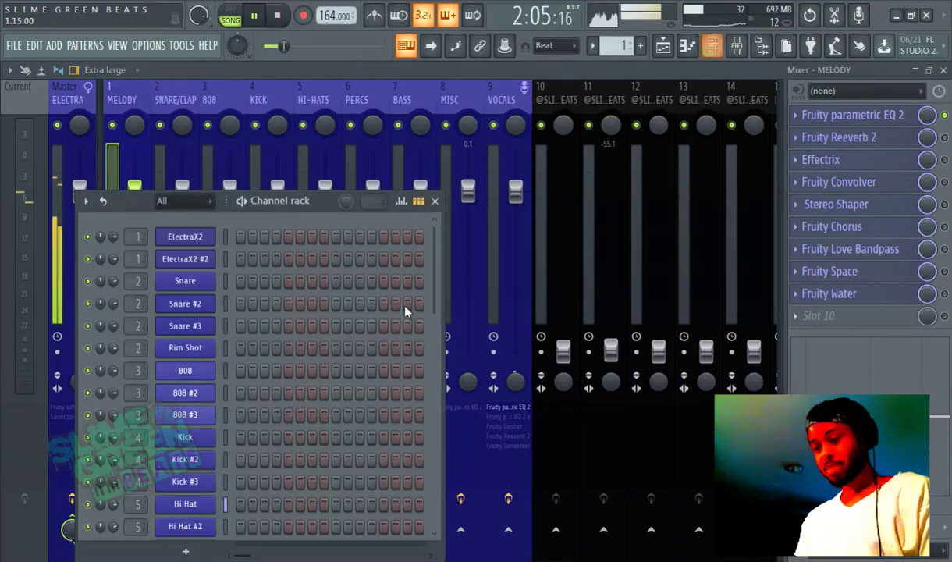
scroll(238, 490, down, 3)
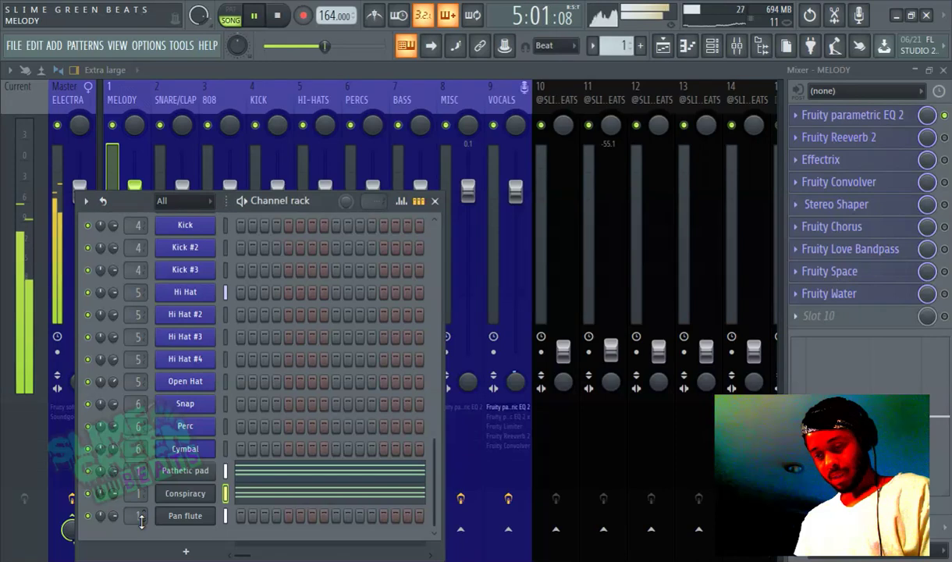
scroll(136, 516, up, 1)
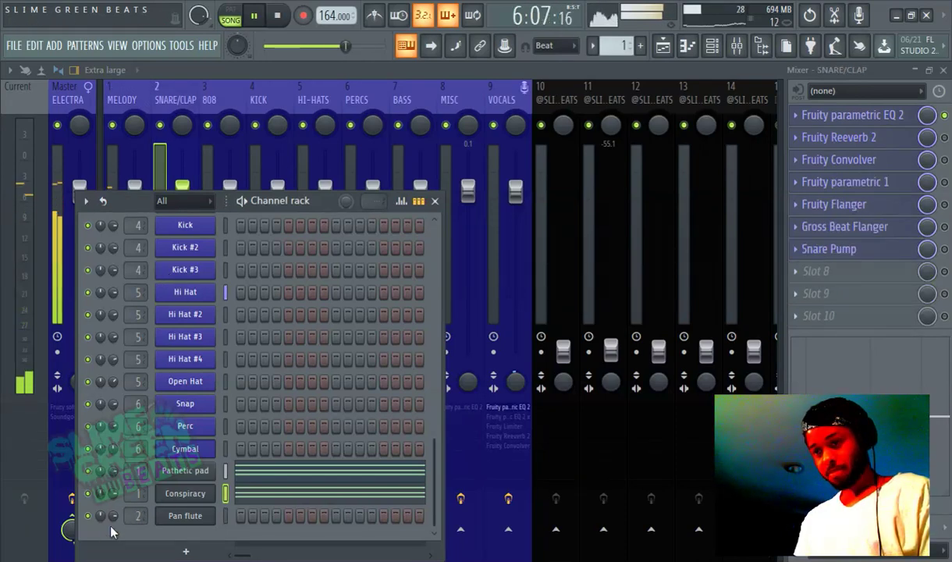
scroll(126, 515, down, 2)
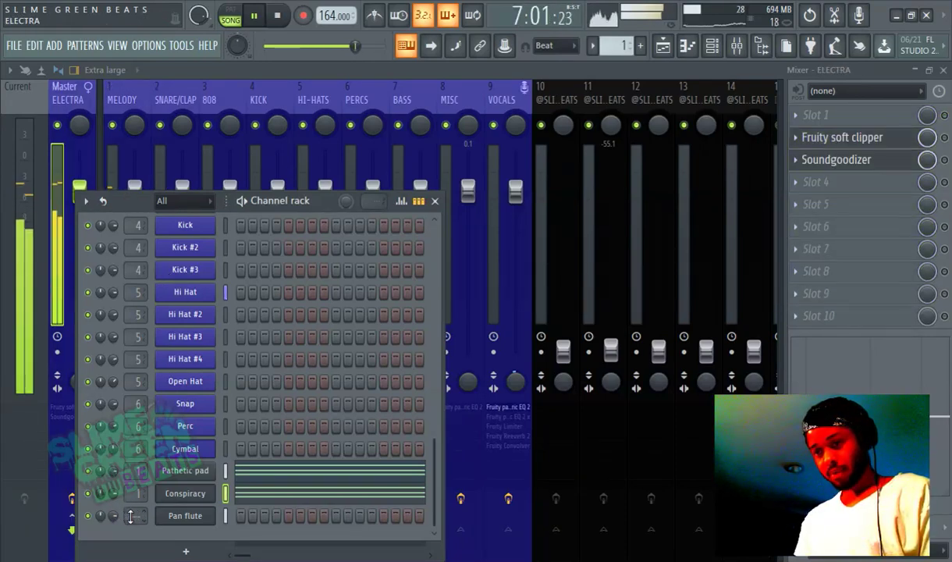
click(187, 472)
click(760, 78)
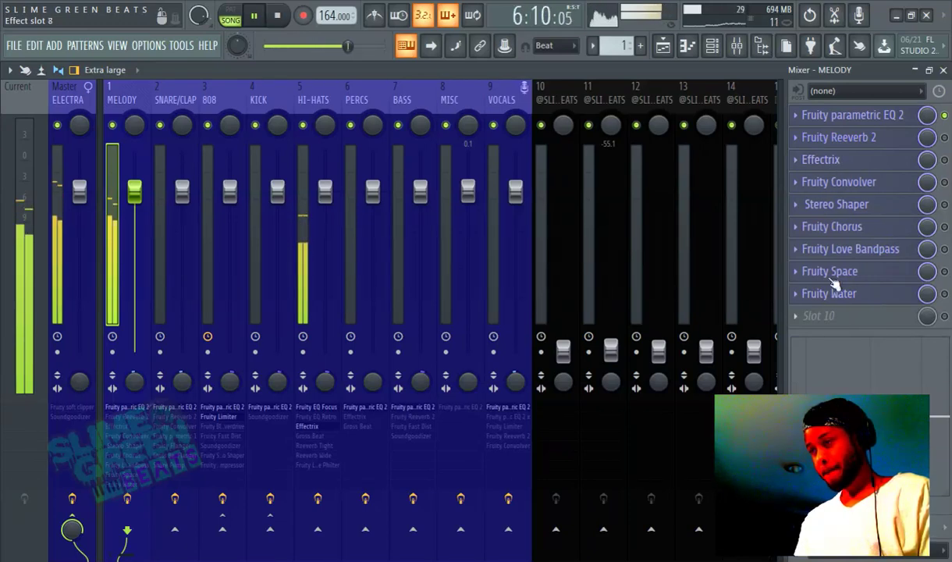
Add Gross Beat to effect slot 10 of the MELODY mixer track
click(819, 316)
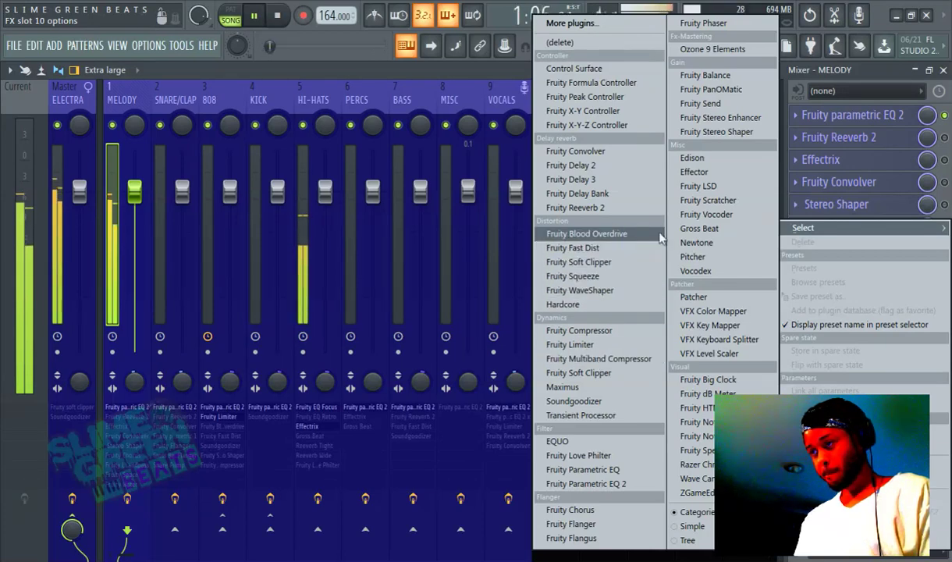
click(694, 228)
drag(204, 238, 202, 90)
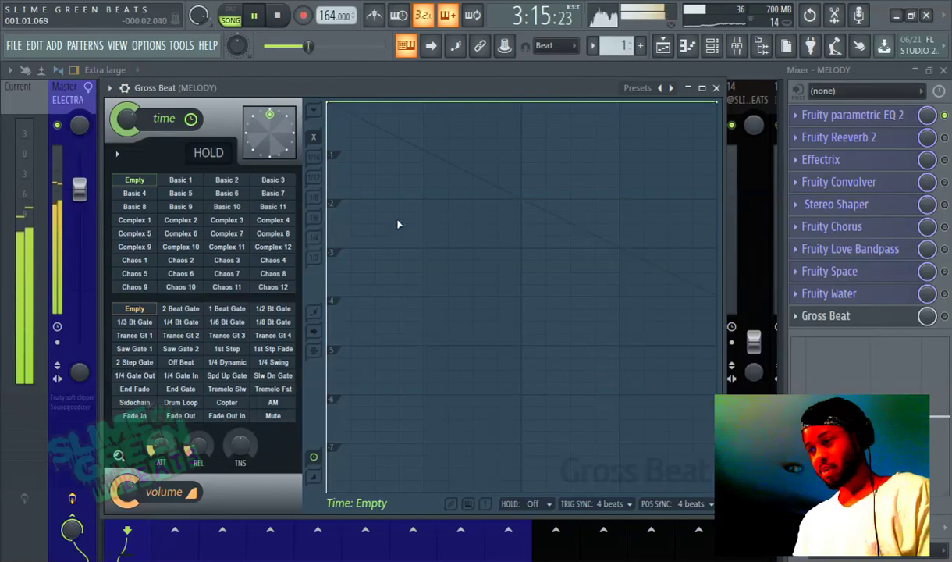
key(Escape)
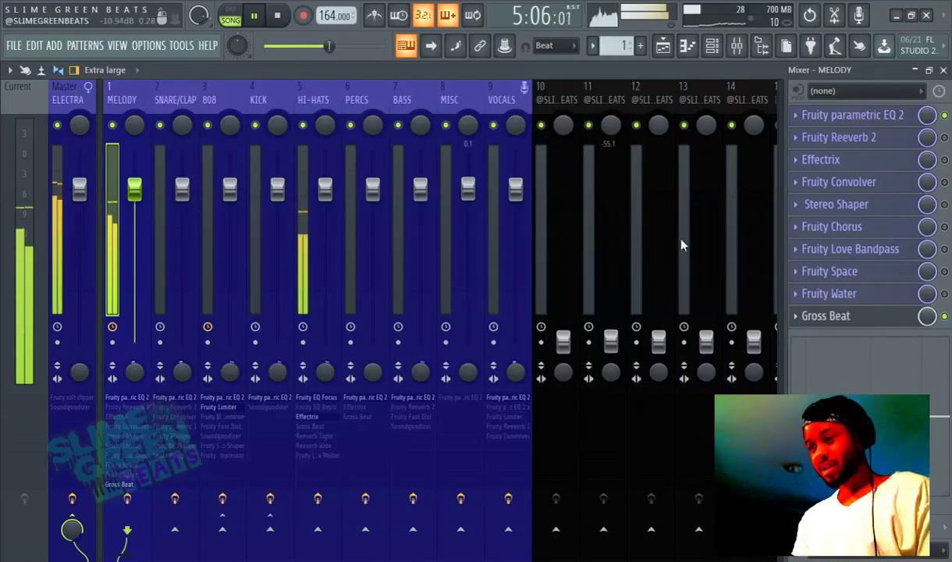
Load the Momentary preset in the MELODY track's Gross Beat and choose the 1/2 Speed time effect
click(837, 315)
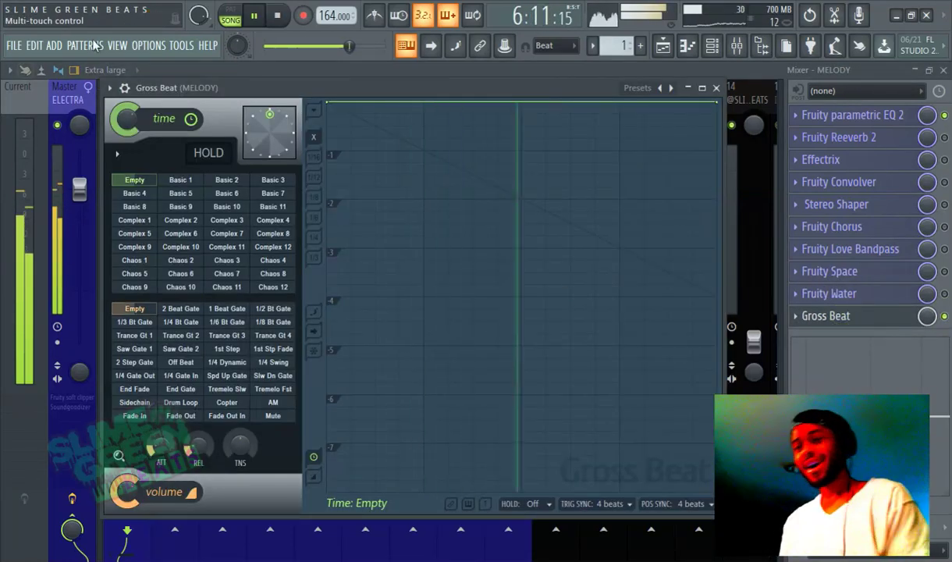
click(114, 87)
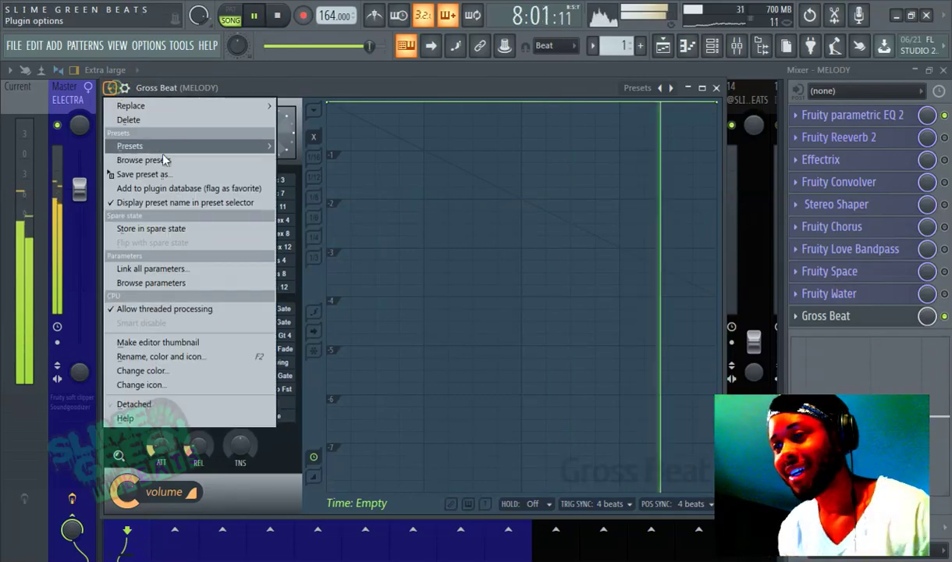
mouse_move(173, 146)
click(298, 171)
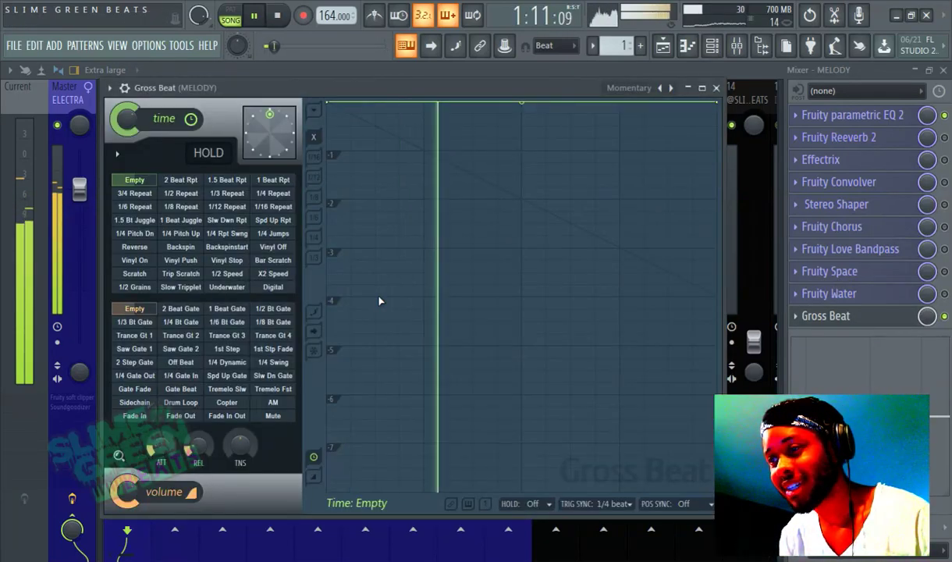
click(227, 273)
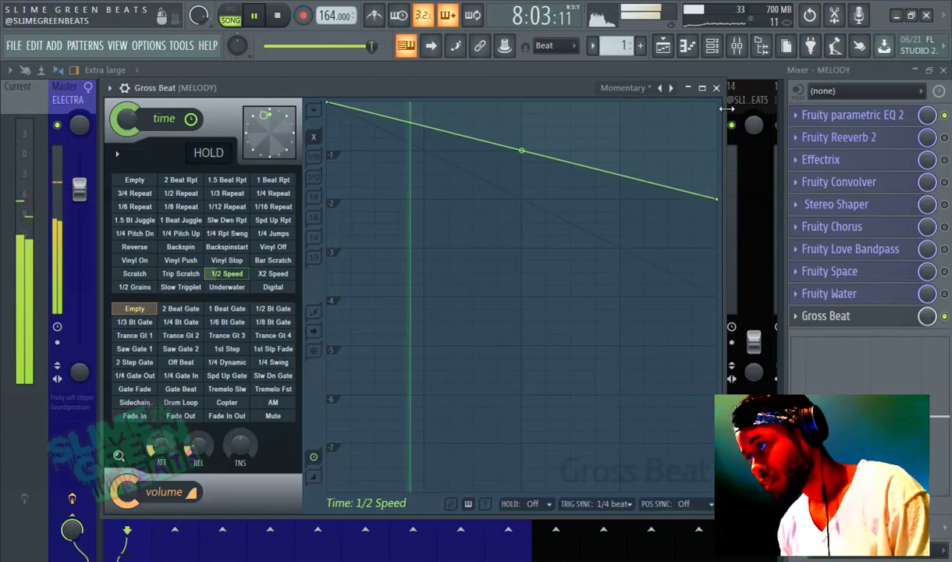
Mute playlist Track L, which holds Pattern 2, and reopen Gross Beat on the MELODY mixer track
click(669, 47)
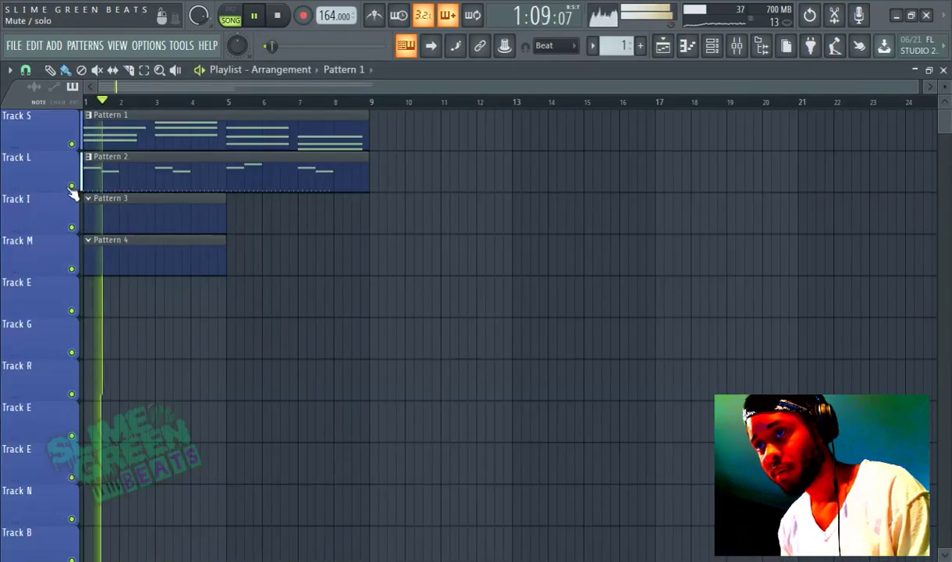
click(69, 188)
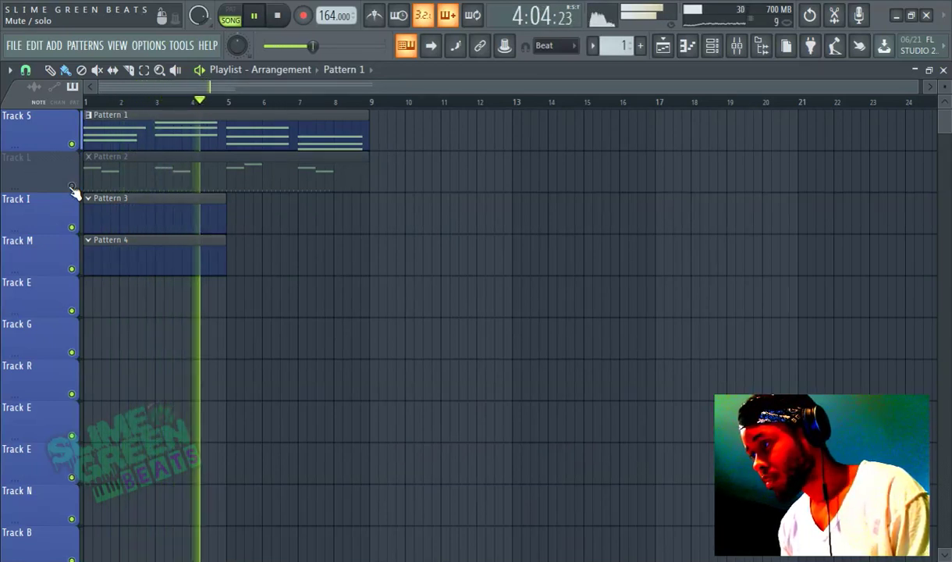
click(739, 44)
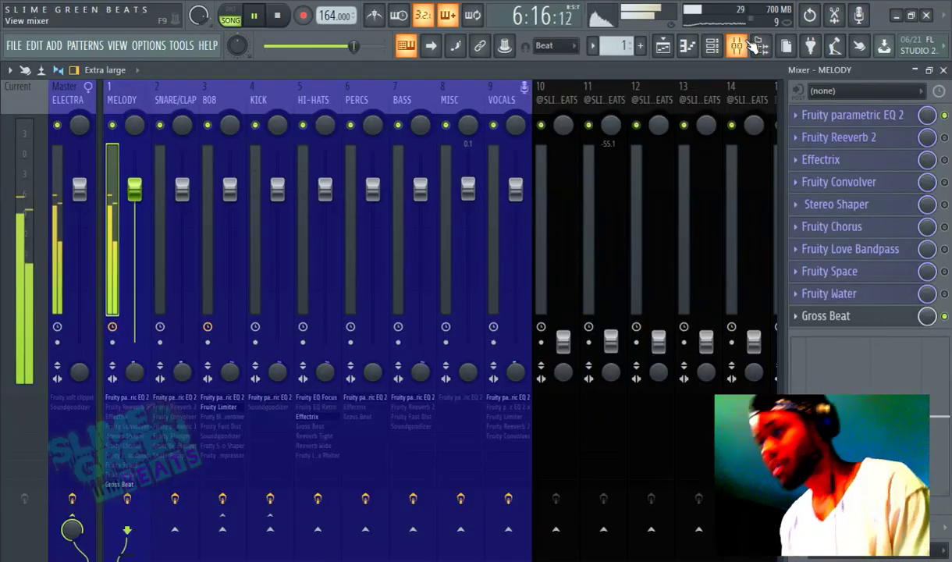
click(861, 320)
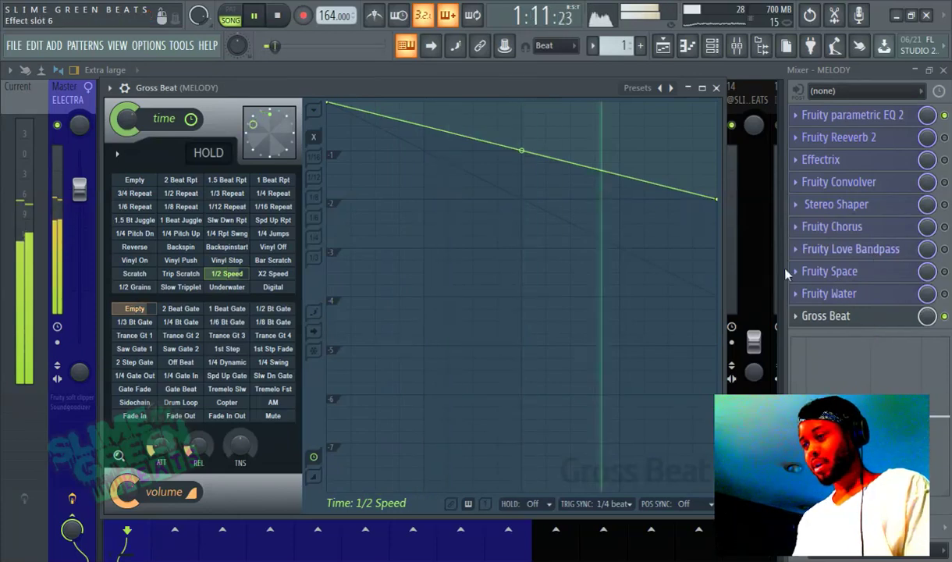
Try the X2 Speed time effect in the MELODY track's Gross Beat, and return to 1/2 Speed
click(267, 275)
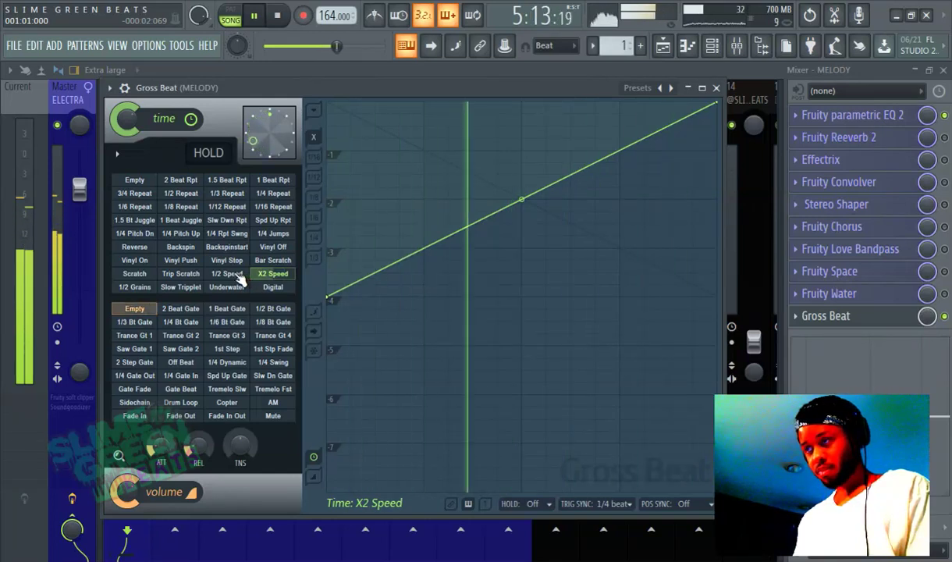
click(238, 276)
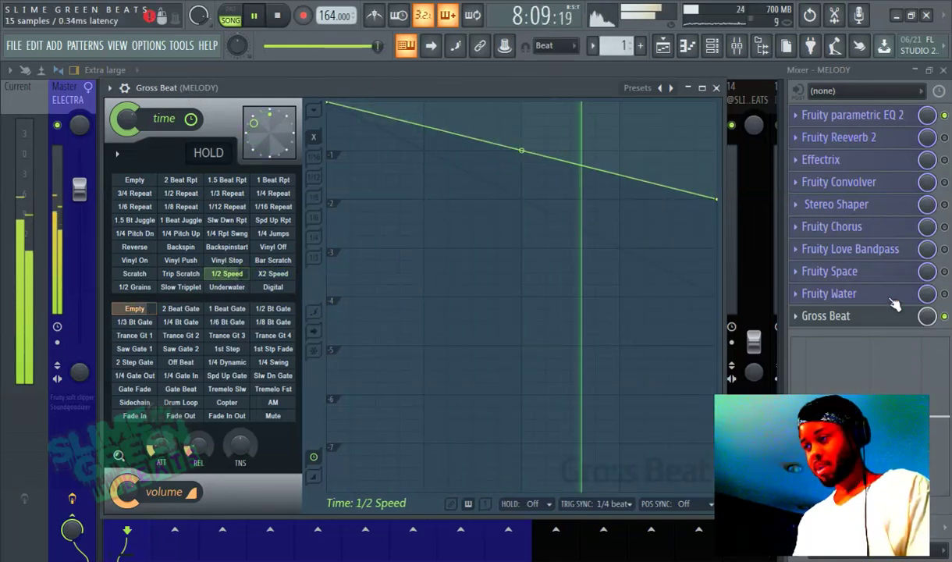
Route the Pan flute channel to mixer track 1 and unmute playlist Track L, which holds Pattern 2
click(687, 45)
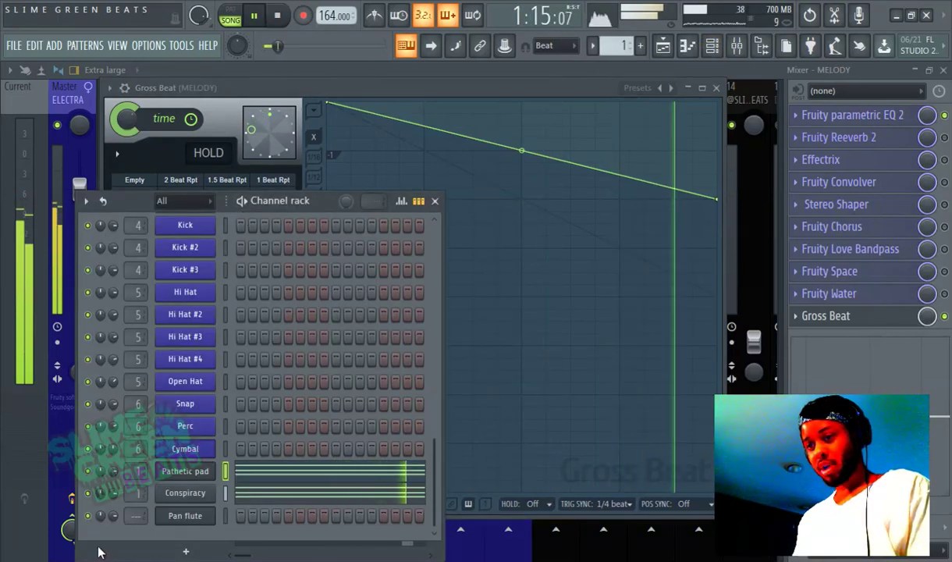
drag(138, 516, 145, 494)
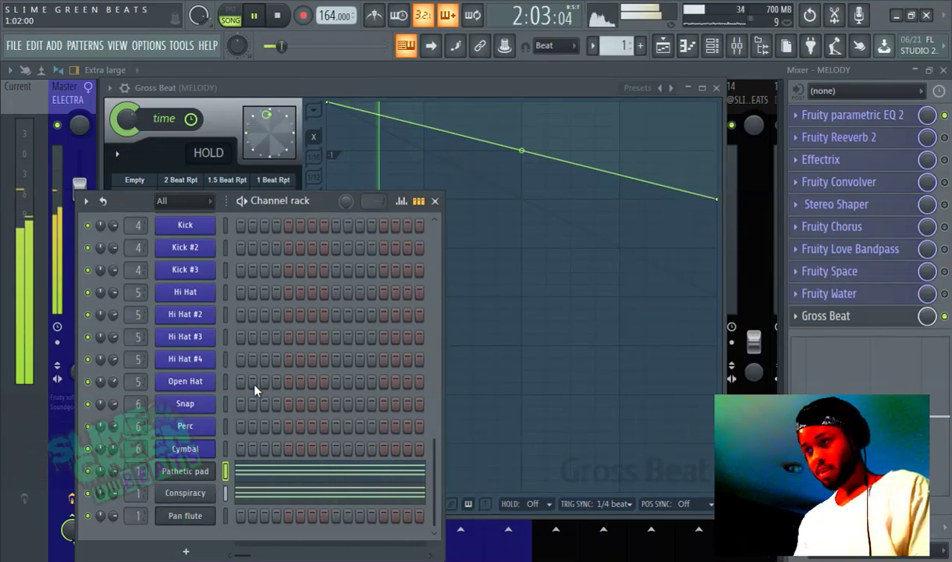
drag(318, 204, 380, 160)
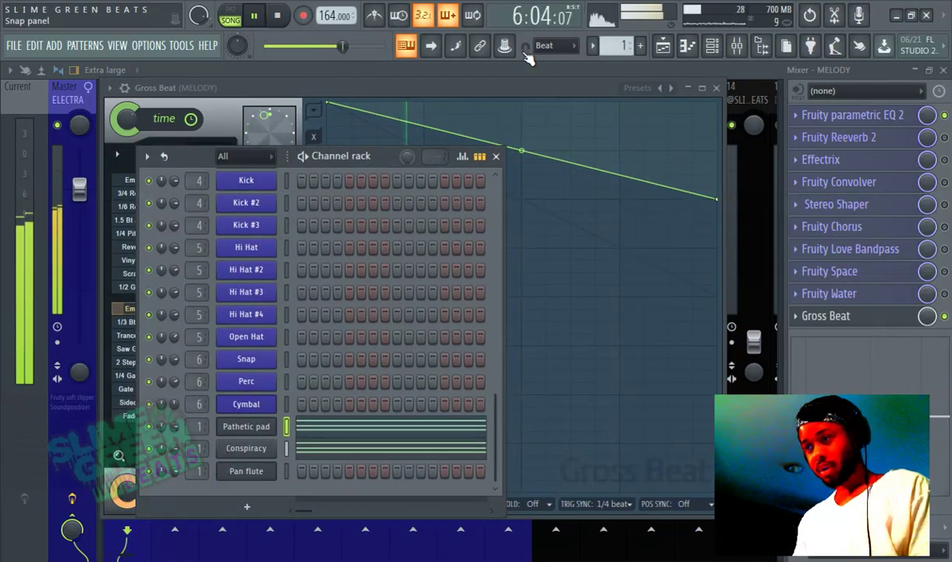
click(662, 45)
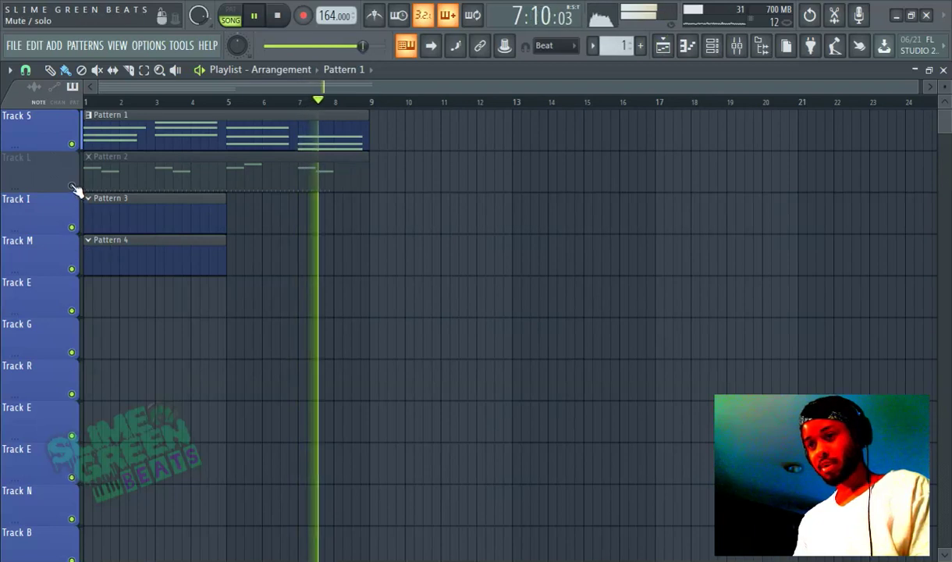
click(72, 186)
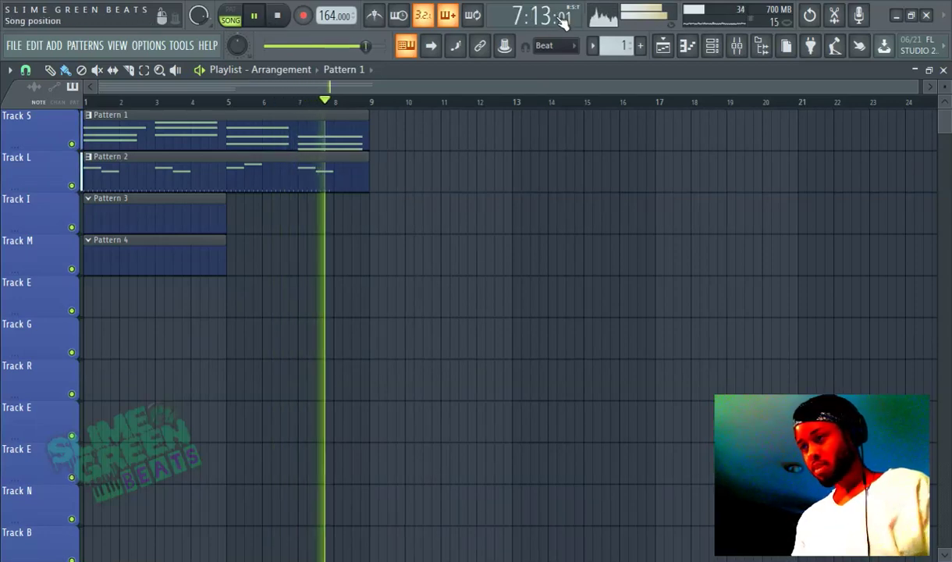
Open the 808 #2 channel's sampler settings from the channel rack and pause the song playback
click(686, 45)
scroll(238, 333, up, 6)
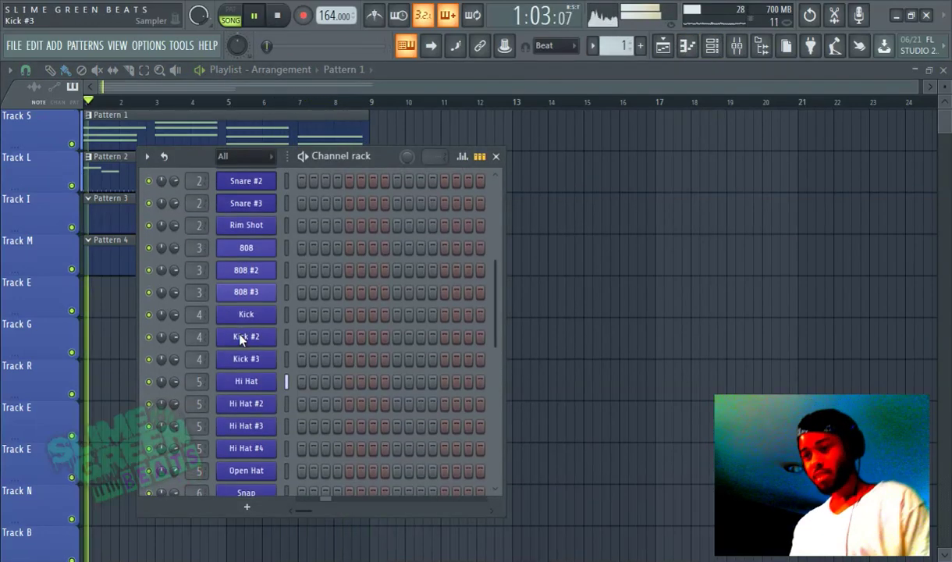
click(265, 269)
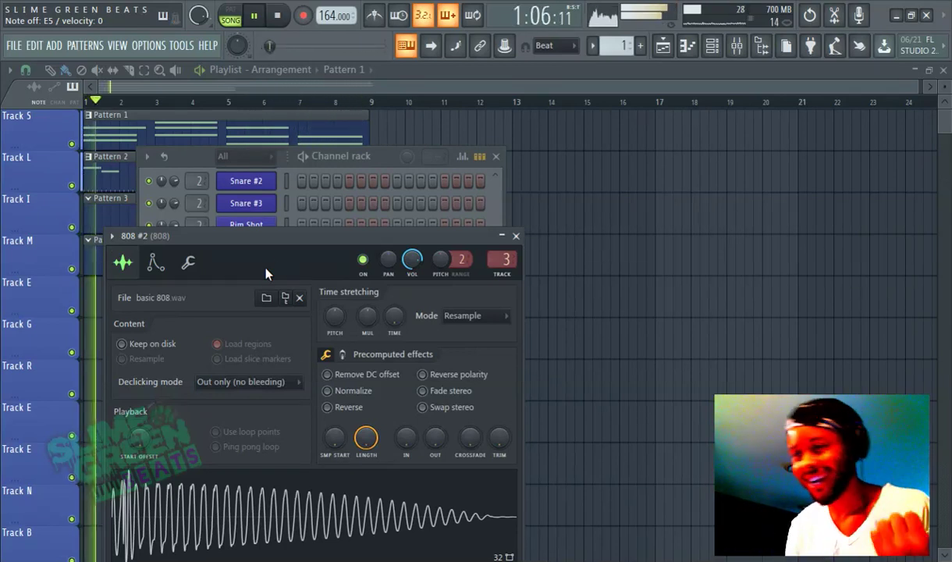
click(261, 27)
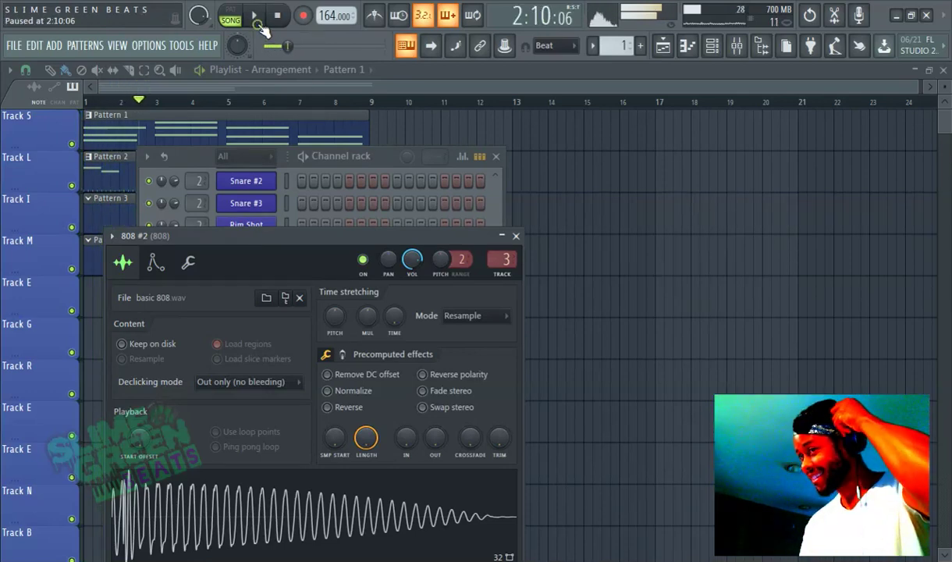